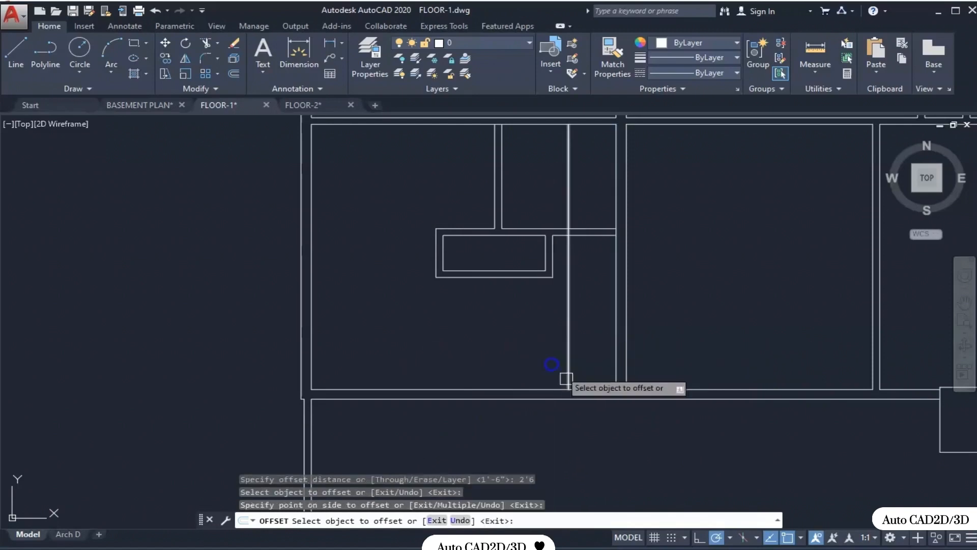
# Extend the newly offset vertical line down to the outer face of the room's lower wall.
pyautogui.press('Escape')
pyautogui.scroll(3, 602, 360)
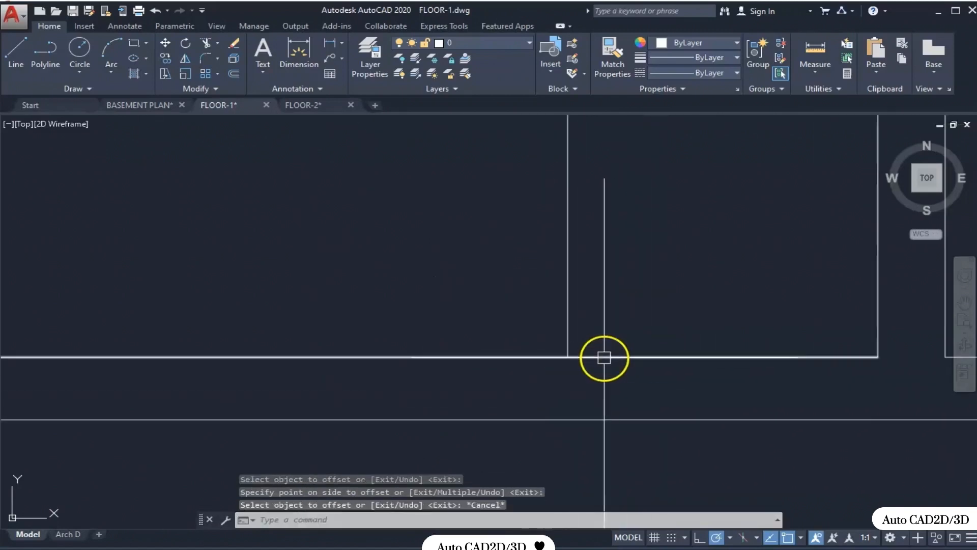
pyautogui.write('EX')
pyautogui.press('Return')
pyautogui.press('Return')
pyautogui.click(564, 284)
pyautogui.press('Escape')
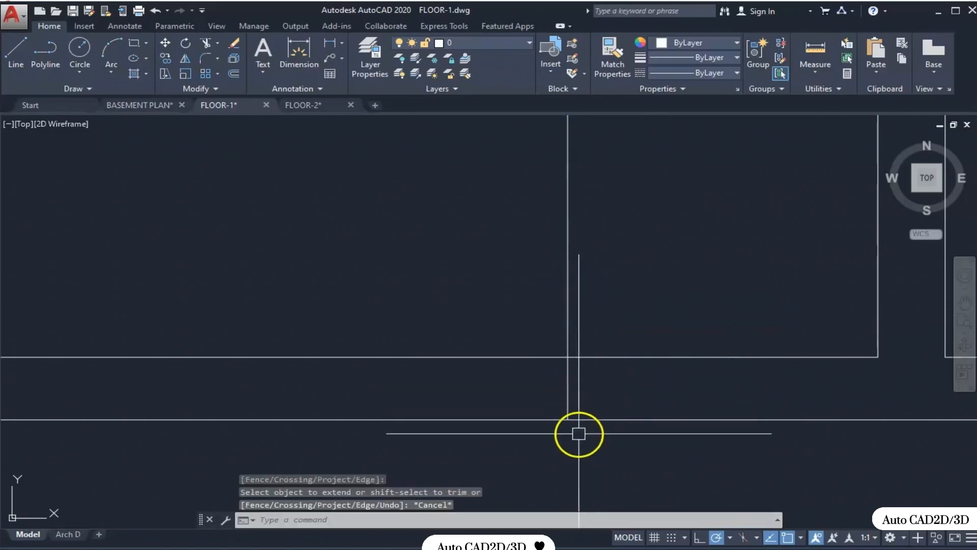
# Trim the part of the vertical line above the lower wall, leaving only the jamb inside the wall thickness.
pyautogui.write('TR')
pyautogui.press('Return')
pyautogui.press('Return')
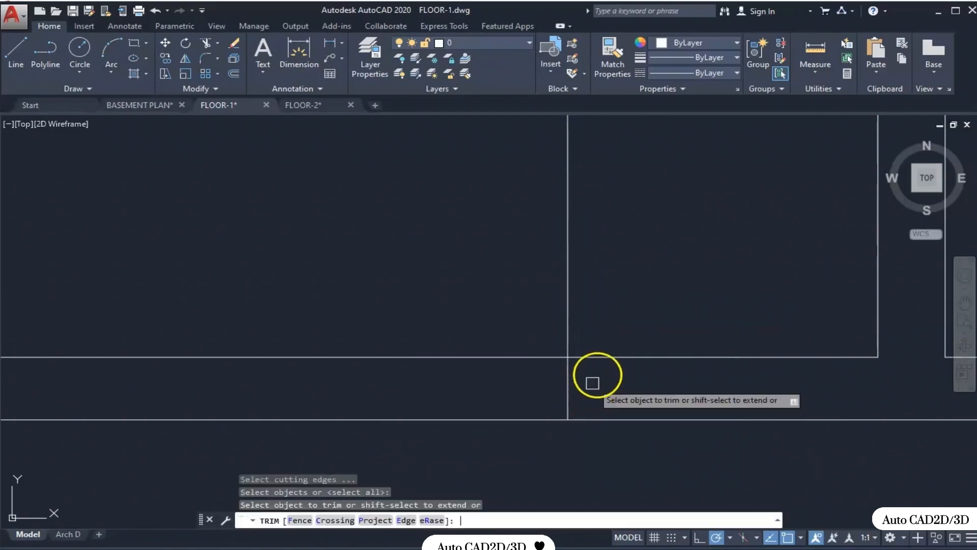
pyautogui.click(653, 296)
pyautogui.click(552, 306)
pyautogui.press('Escape')
pyautogui.scroll(-3, 632, 420)
pyautogui.scroll(2, 632, 420)
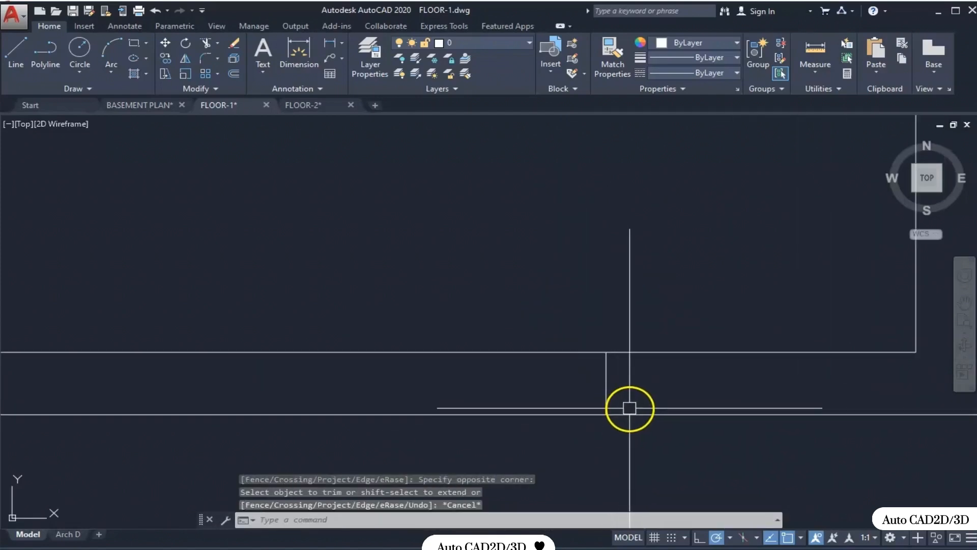
# Offset the jamb line 3' to the left within the lower wall.
pyautogui.write('O')
pyautogui.press('Return')
pyautogui.write("3'")
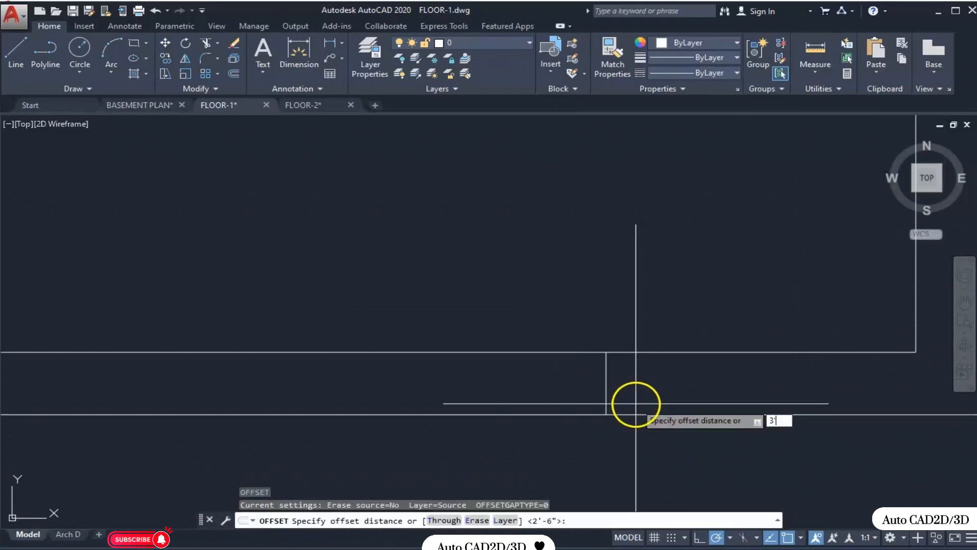
pyautogui.press('Return')
pyautogui.click(603, 390)
pyautogui.click(516, 389)
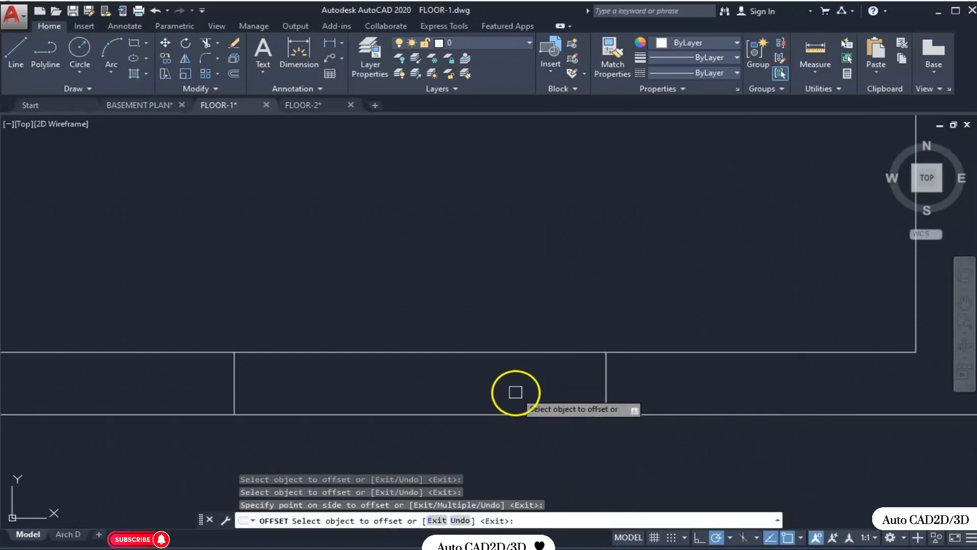
pyautogui.press('Escape')
pyautogui.scroll(-2, 662, 408)
pyautogui.scroll(1, 532, 410)
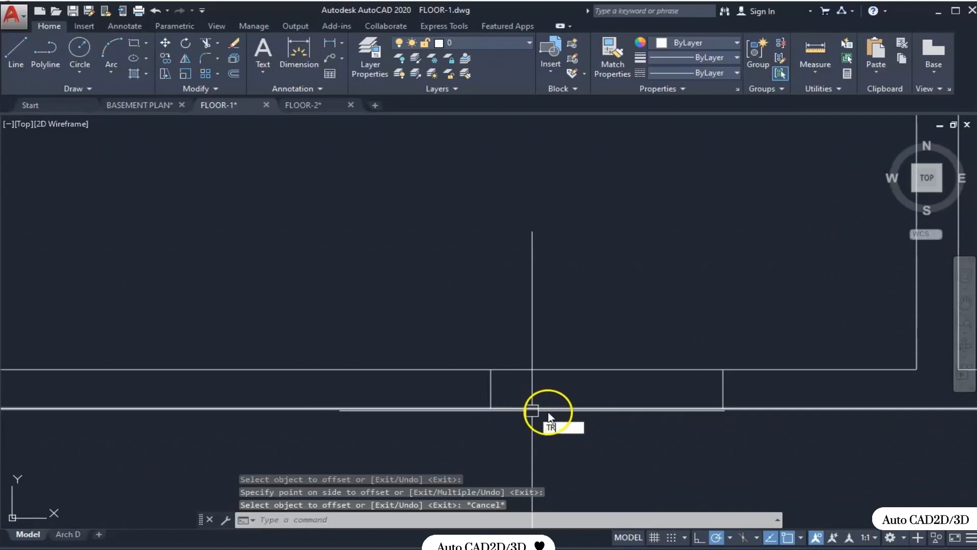
# Trim both wall lines between the two jambs to open the 3' doorway in the lower wall.
pyautogui.press('Return')
pyautogui.press('Return')
pyautogui.click(669, 304)
pyautogui.click(577, 425)
pyautogui.press('Escape')
pyautogui.scroll(-2, 680, 392)
pyautogui.scroll(-3, 687, 417)
pyautogui.scroll(2, 698, 392)
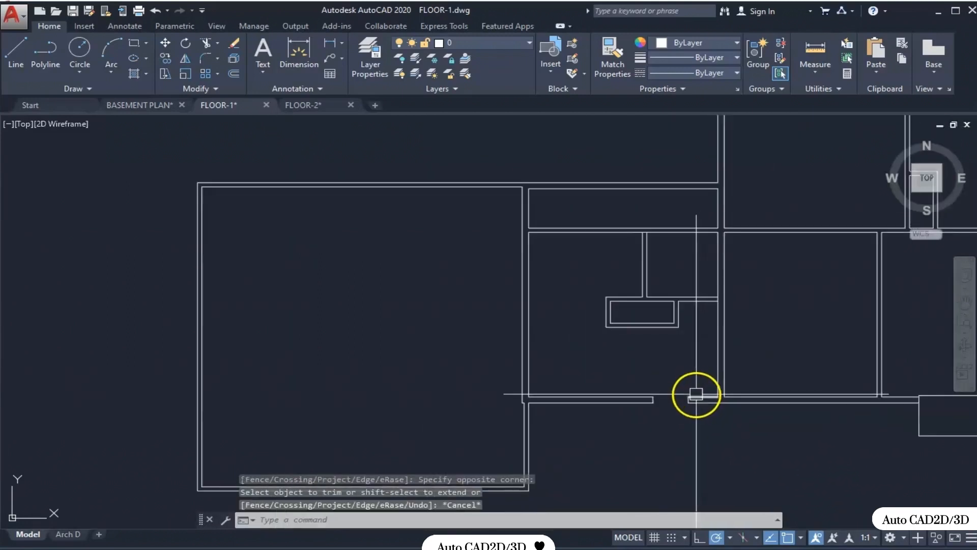
# Check the next door's location and opening size on the floor plan slides in PowerPoint, and return to the AutoCAD drawing.
pyautogui.scroll(4, 542, 179)
pyautogui.moveTo(485, 363)
pyautogui.mouseDown(button='middle')
pyautogui.moveTo(601, 425)
pyautogui.moveTo(525, 390)
pyautogui.moveTo(519, 368)
pyautogui.mouseUp(button='middle')
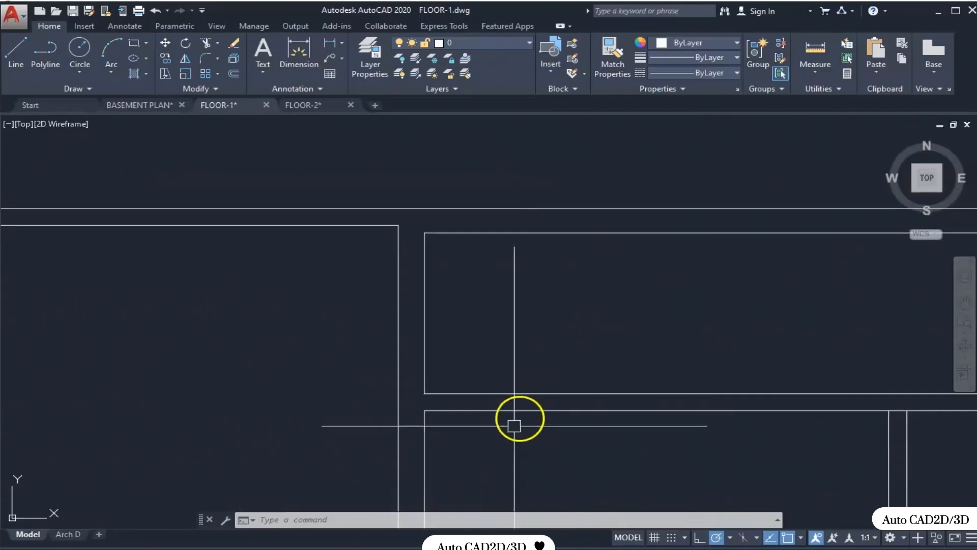
pyautogui.click(346, 549)
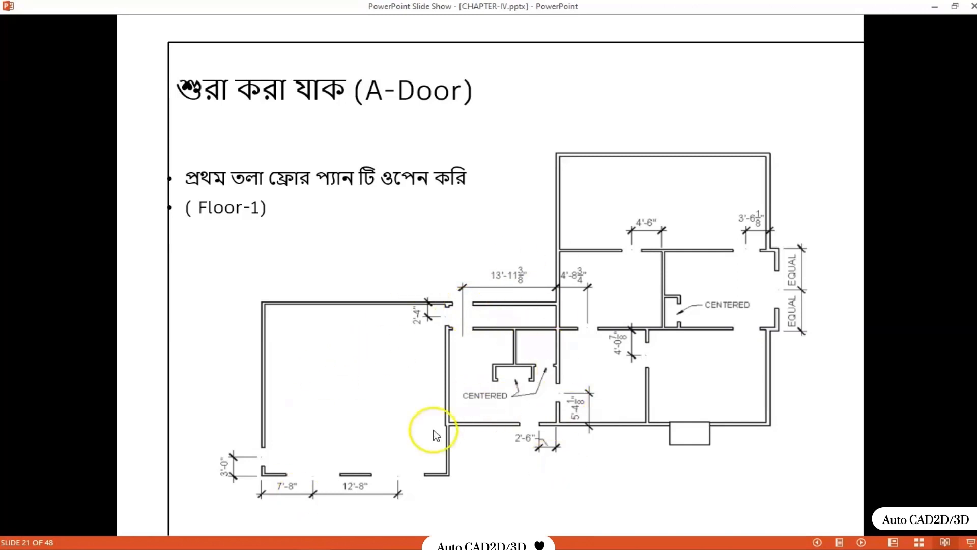
pyautogui.click(583, 340)
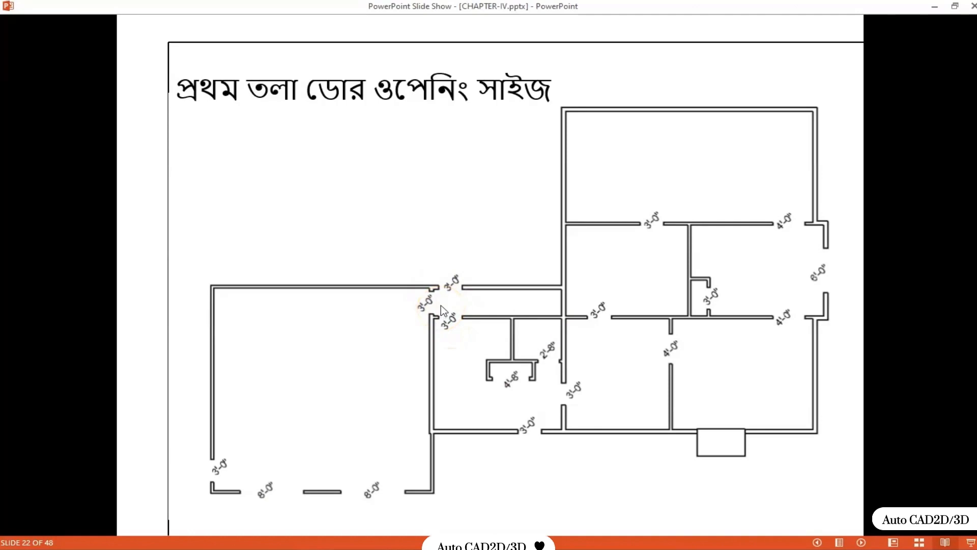
pyautogui.moveTo(483, 543)
pyautogui.click(483, 501)
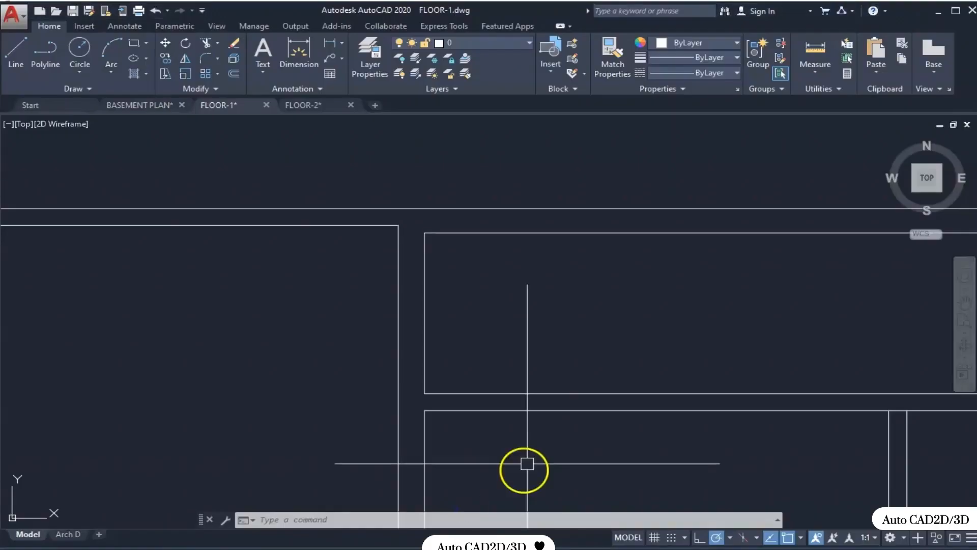
# Offset the vertical wall line above the narrow hallway's right end 13'-11-3/8" to the left.
pyautogui.moveTo(536, 322); pyautogui.dragTo(390, 354, button='middle')
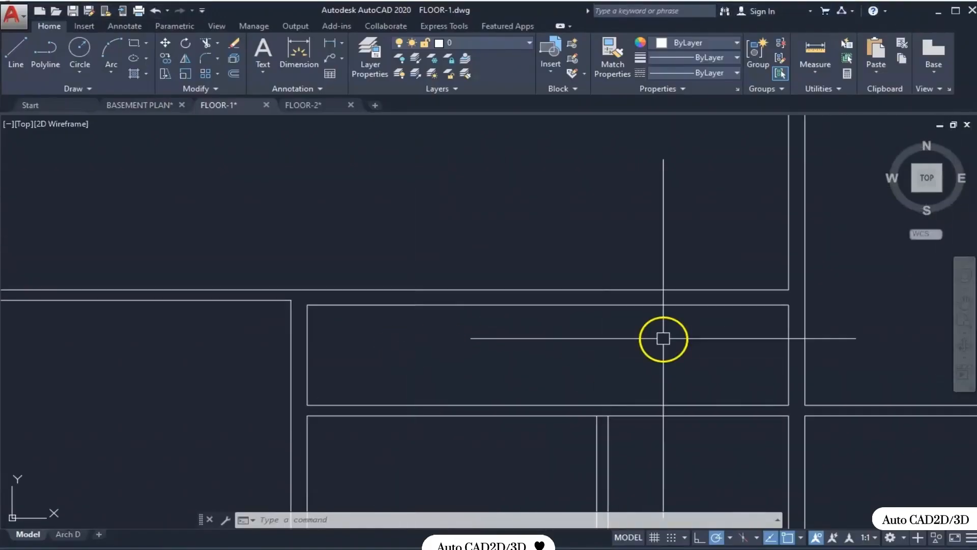
pyautogui.press('Return')
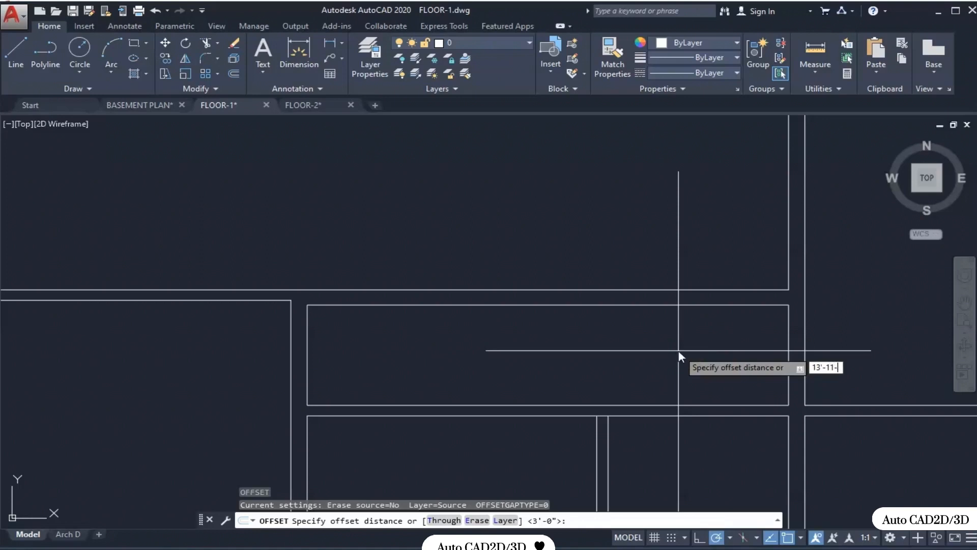
pyautogui.press('Return')
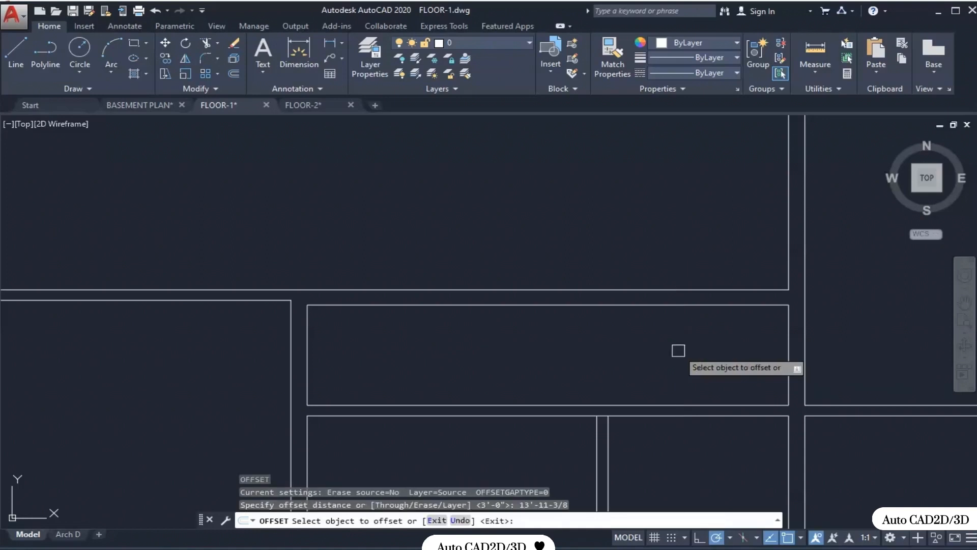
pyautogui.click(785, 222)
pyautogui.click(565, 257)
pyautogui.press('Escape')
pyautogui.scroll(2, 313, 287)
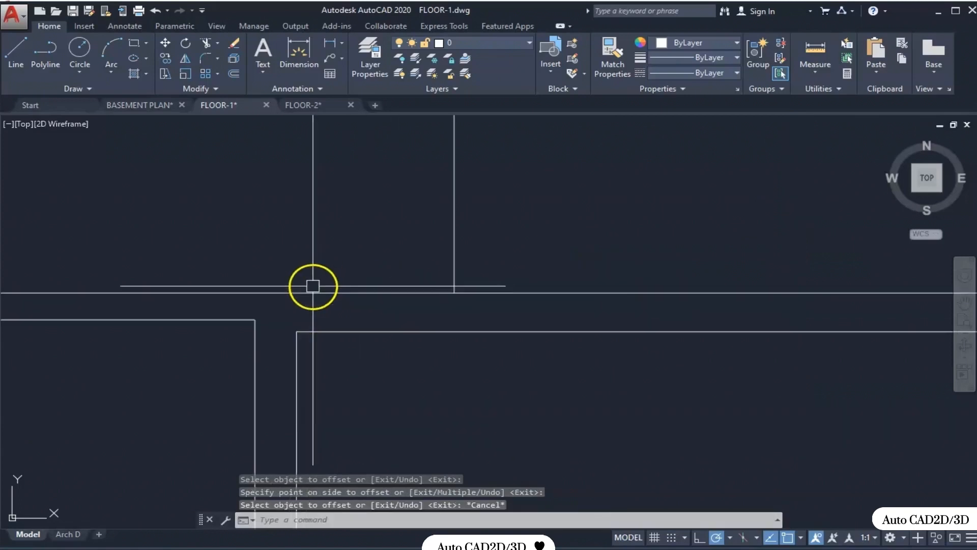
# Extend the offset door centre line down to the inner face of the hallway's upper wall.
pyautogui.scroll(-1, 648, 357)
pyautogui.scroll(-1, 648, 359)
pyautogui.moveTo(648, 382); pyautogui.dragTo(570, 341, button='middle')
pyautogui.scroll(-5, 581, 350)
pyautogui.scroll(3, 580, 351)
pyautogui.scroll(2, 559, 333)
pyautogui.write('ex')
pyautogui.press('Return')
pyautogui.press('Return')
pyautogui.click(554, 274)
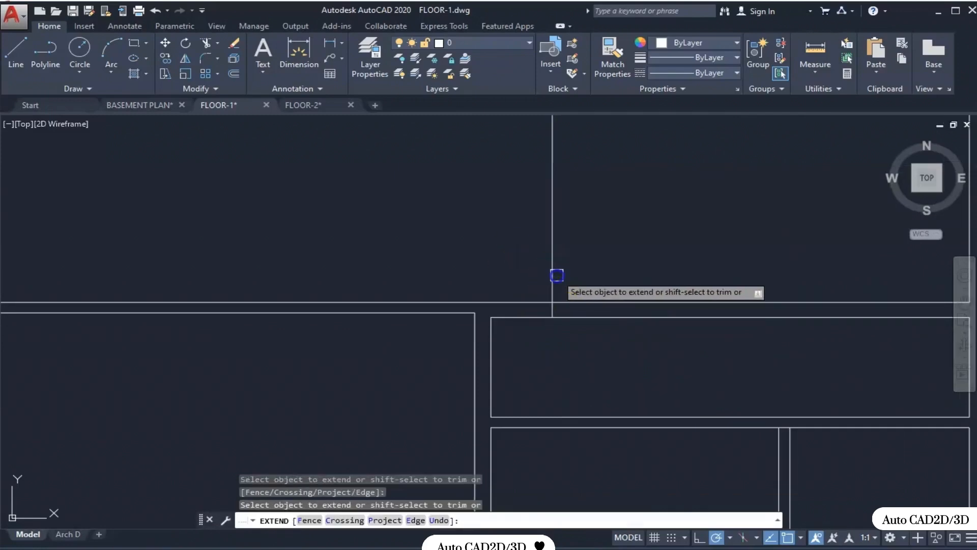
# Trim the door centre line above the hallway's upper wall so it only spans the wall thickness.
pyautogui.press('Escape')
pyautogui.press('Return')
pyautogui.press('Return')
pyautogui.click(563, 282)
pyautogui.click(496, 280)
pyautogui.press('Escape')
pyautogui.scroll(3, 542, 317)
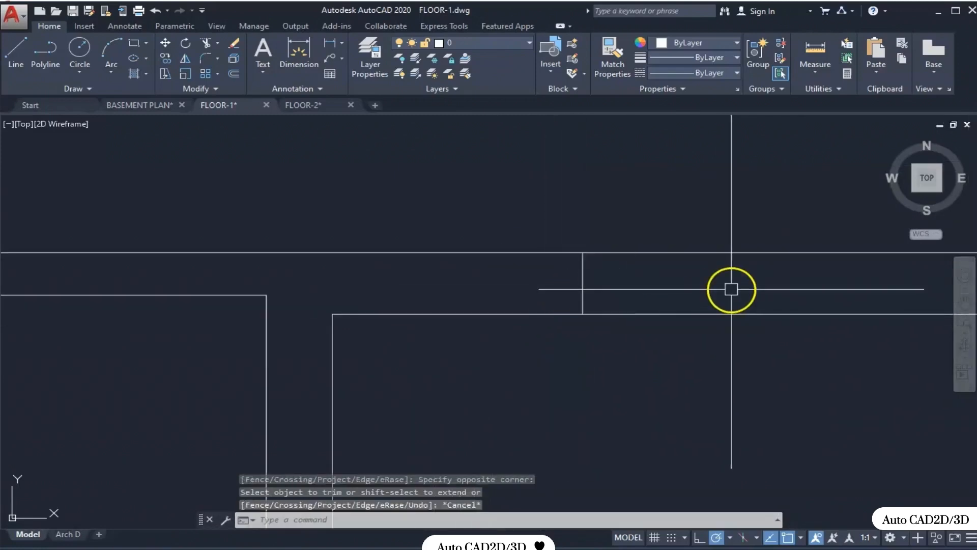
# Offset the door centre line 1.5' to both sides to form the jambs in the hallway's upper wall.
pyautogui.scroll(-2, 655, 307)
pyautogui.write('o')
pyautogui.press('Return')
pyautogui.write('1')
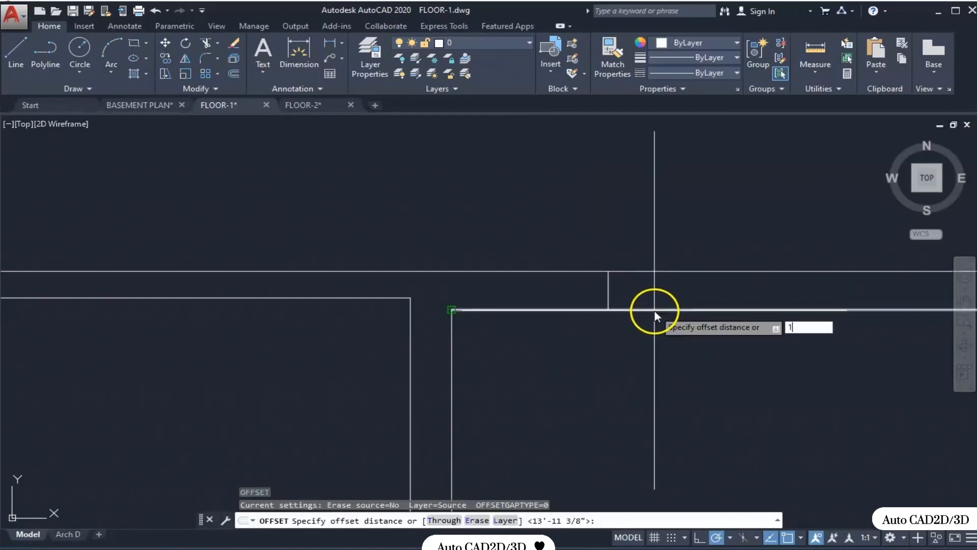
pyautogui.write(".5'")
pyautogui.press('Return')
pyautogui.click(609, 290)
pyautogui.click(548, 301)
pyautogui.click(609, 283)
pyautogui.click(656, 283)
pyautogui.press('Escape')
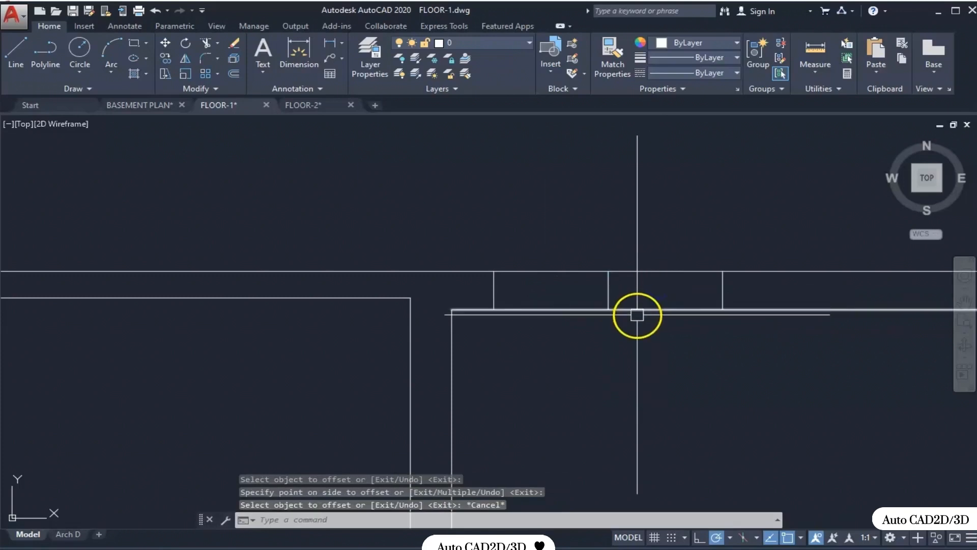
# Trim both wall lines between the jambs to open the doorway in the hallway's upper wall.
pyautogui.write('r')
pyautogui.press('Return')
pyautogui.press('Return')
pyautogui.click(644, 244)
pyautogui.click(589, 349)
pyautogui.press('Escape')
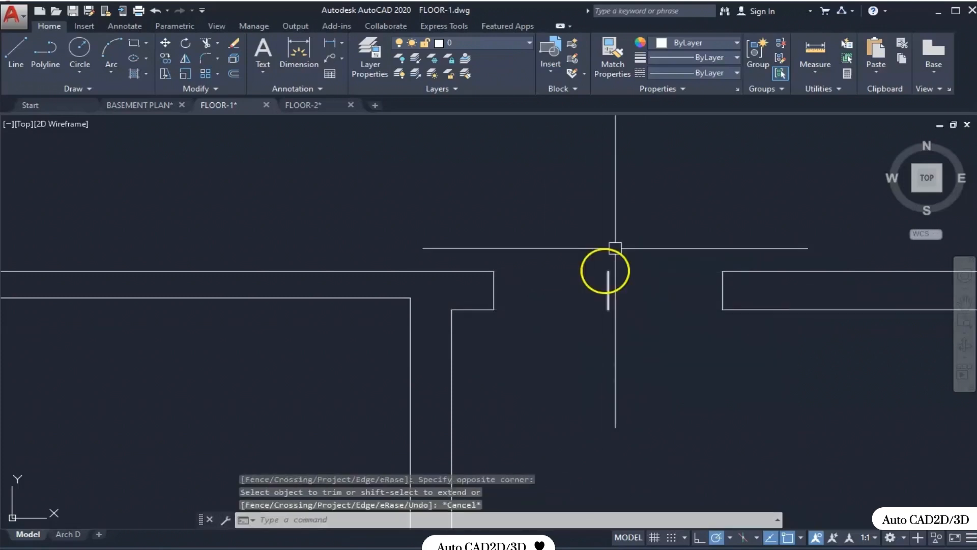
# Erase the leftover centre line from the upper hallway doorway.
pyautogui.click(618, 278)
pyautogui.click(581, 340)
pyautogui.press('Delete')
pyautogui.scroll(-5, 691, 311)
pyautogui.scroll(4, 691, 308)
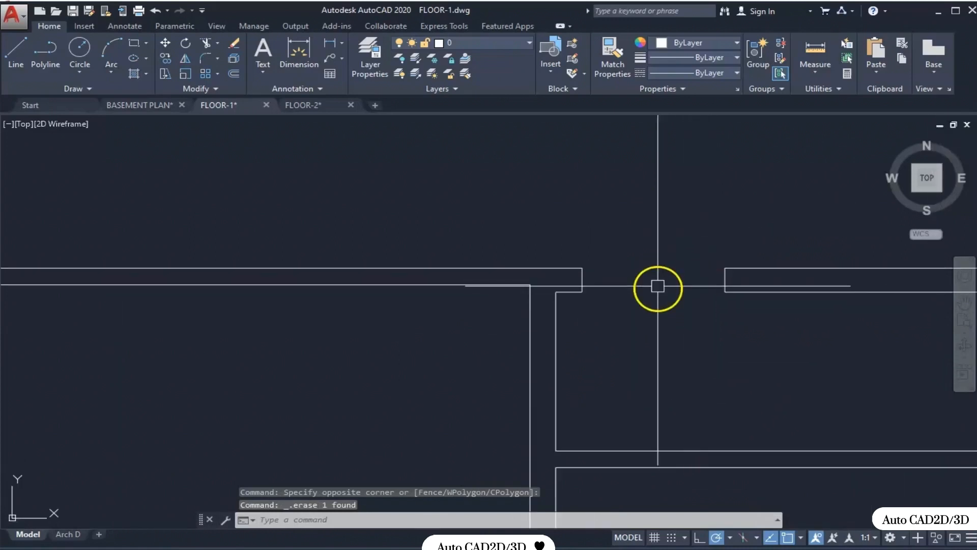
# Copy the doorway's two jamb lines straight down onto the hallway's lower wall.
pyautogui.click(570, 234)
pyautogui.click(769, 318)
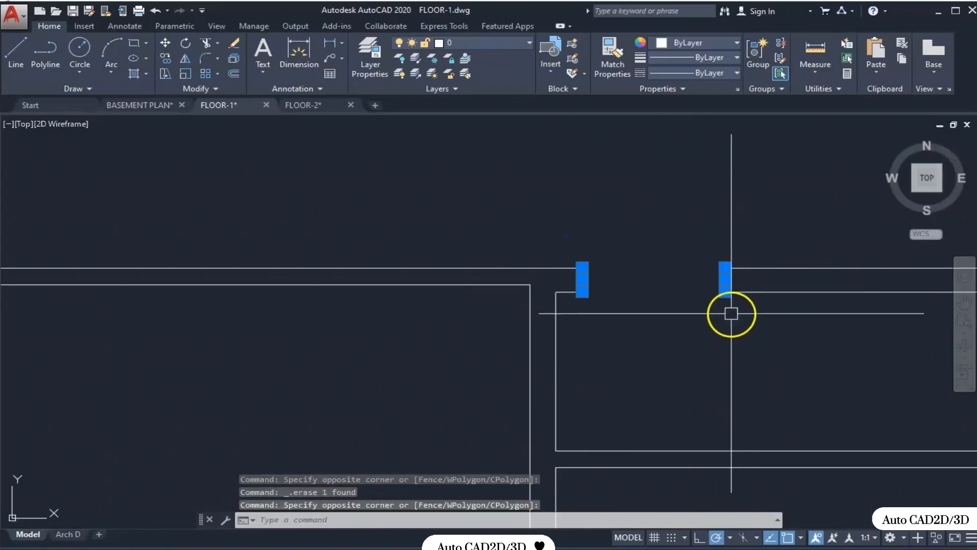
pyautogui.scroll(4, 688, 284)
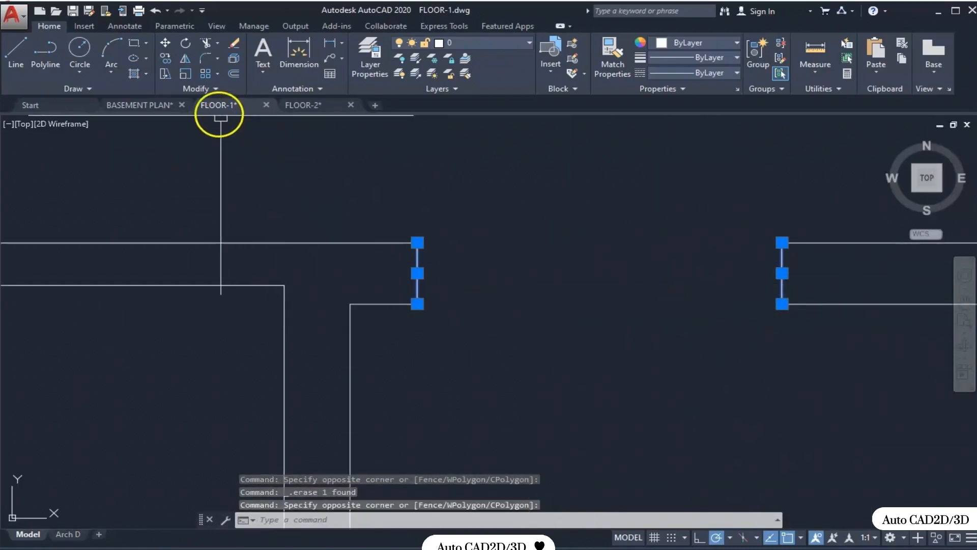
pyautogui.click(165, 58)
pyautogui.click(417, 243)
pyautogui.scroll(-4, 415, 244)
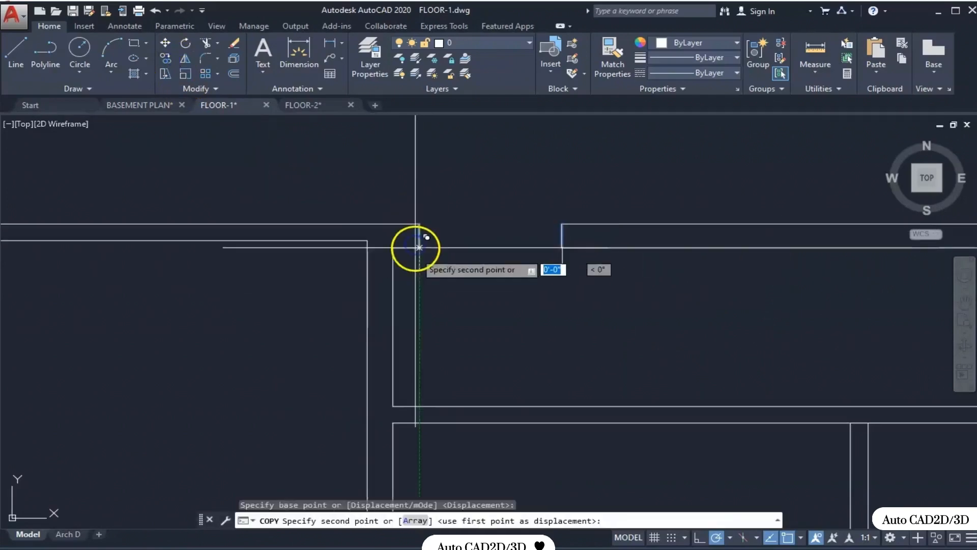
pyautogui.click(419, 402)
pyautogui.press('Escape')
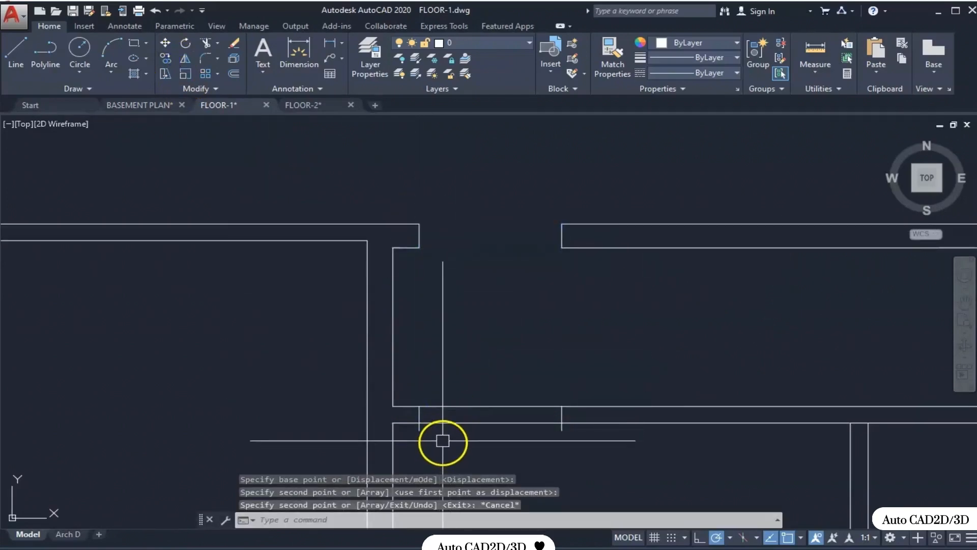
# Trim the hallway's lower wall between the copied jambs and cut off the jamb ends protruding below the wall.
pyautogui.scroll(4, 411, 381)
pyautogui.scroll(-2, 411, 381)
pyautogui.press('Return')
pyautogui.press('Return')
pyautogui.click(484, 336)
pyautogui.click(469, 441)
pyautogui.scroll(4, 451, 450)
pyautogui.click(900, 314)
pyautogui.click(363, 400)
pyautogui.scroll(-3, 510, 446)
pyautogui.press('Escape')
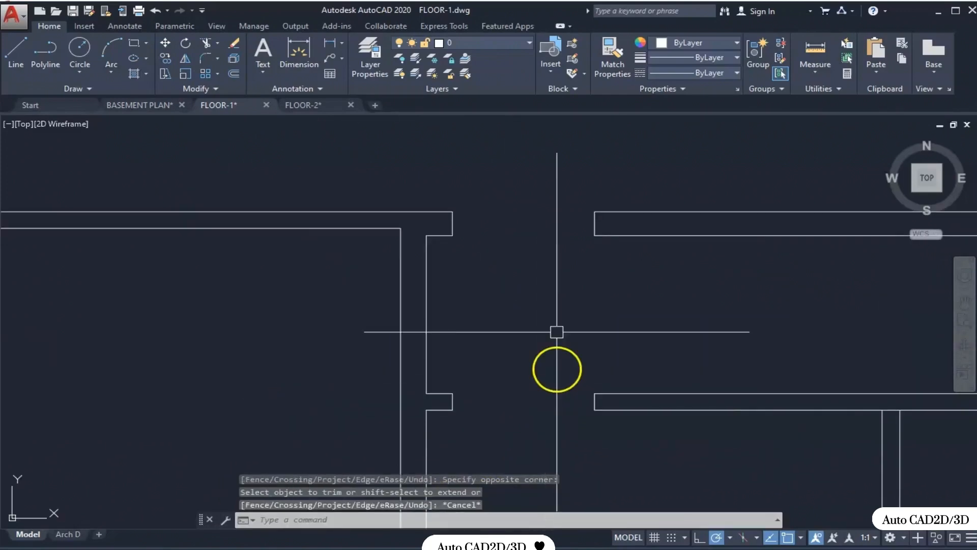
# Offset the outer line of the upper wall 2'4" downward to locate the door centre in the hallway's left wall.
pyautogui.moveTo(475, 392); pyautogui.dragTo(514, 384, button='middle')
pyautogui.scroll(-2, 465, 306)
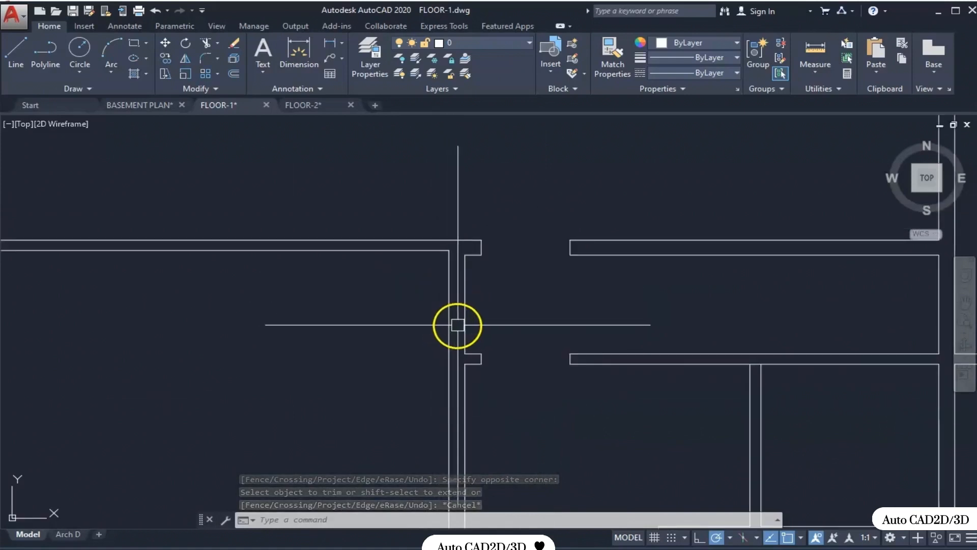
pyautogui.write('o')
pyautogui.press('Return')
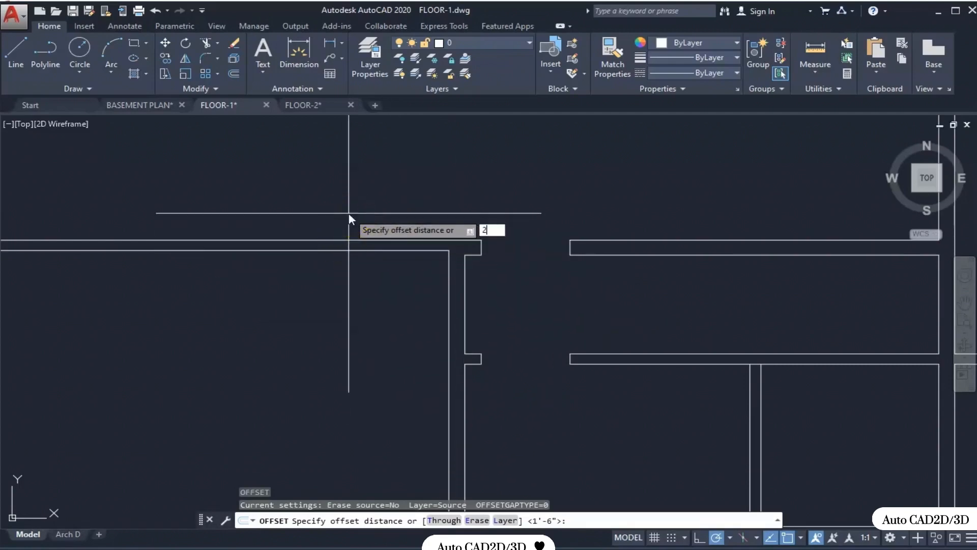
pyautogui.write("2'4")
pyautogui.press('Return')
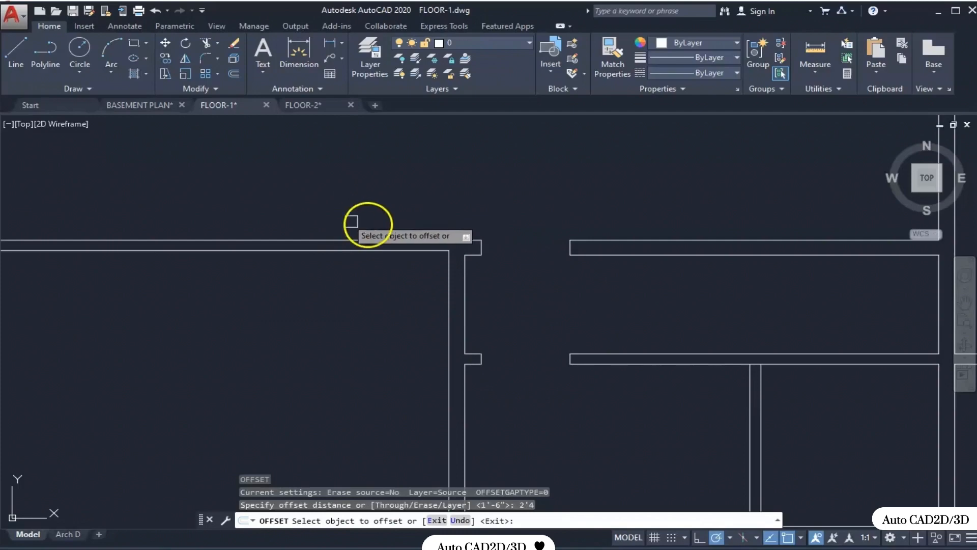
pyautogui.click(376, 240)
pyautogui.click(376, 303)
# Offset the horizontal door centre line 1.5' upward and downward to form the jambs of the left wall's door.
pyautogui.press('Return')
pyautogui.press('Return')
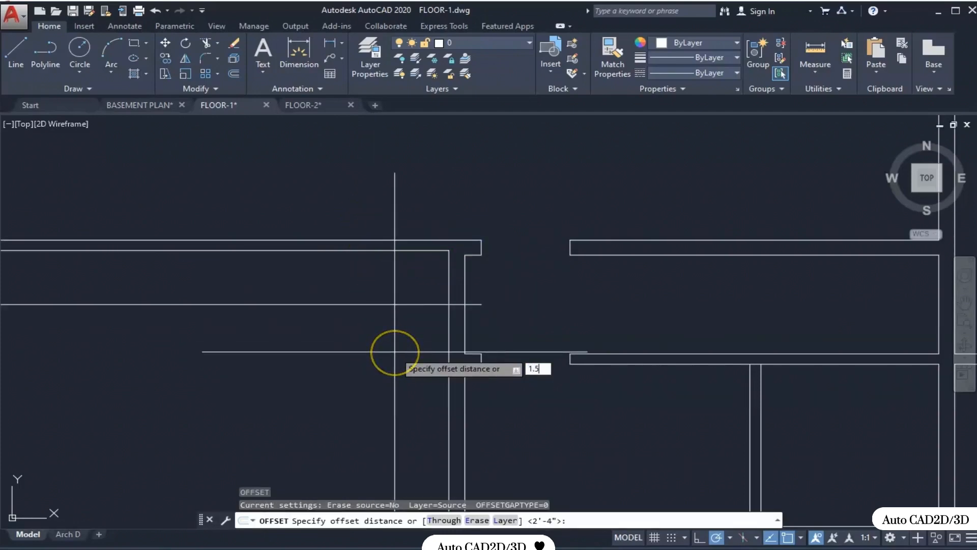
pyautogui.press('Return')
pyautogui.click(386, 304)
pyautogui.click(390, 276)
pyautogui.click(387, 304)
pyautogui.click(385, 327)
pyautogui.press('Return')
# Trim the hallway's left wall lines between the two horizontal jamb lines to open the doorway.
pyautogui.write('tr')
pyautogui.press('Return')
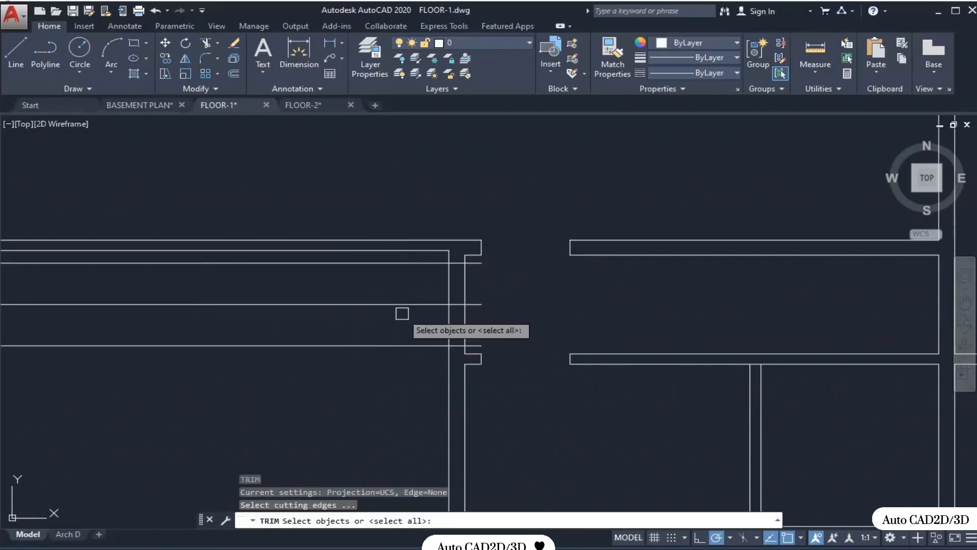
pyautogui.press('Return')
pyautogui.click(491, 280)
pyautogui.click(430, 324)
pyautogui.press('Escape')
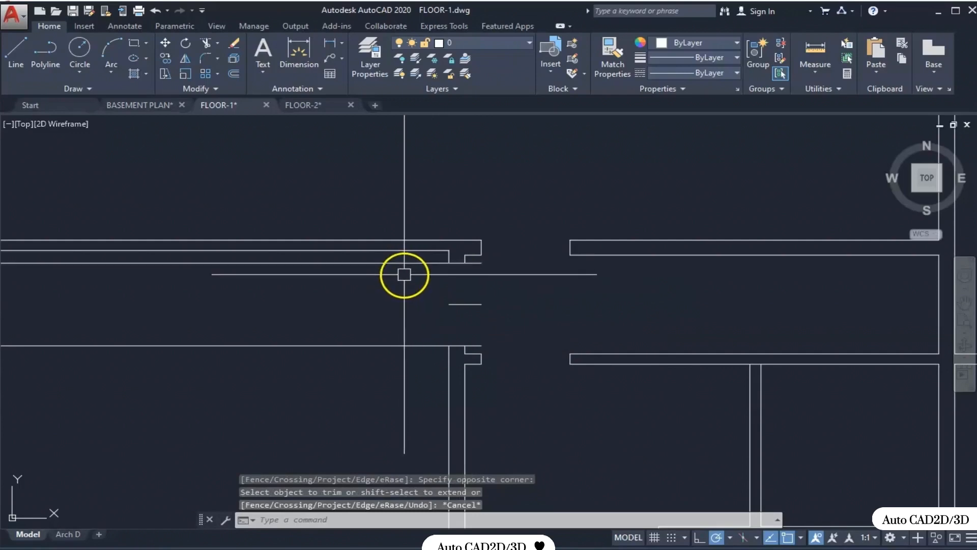
# Trim the excess lengths of the horizontal jamb lines on both sides of the hallway's left wall.
pyautogui.press('Return')
pyautogui.press('Return')
pyautogui.scroll(3, 432, 275)
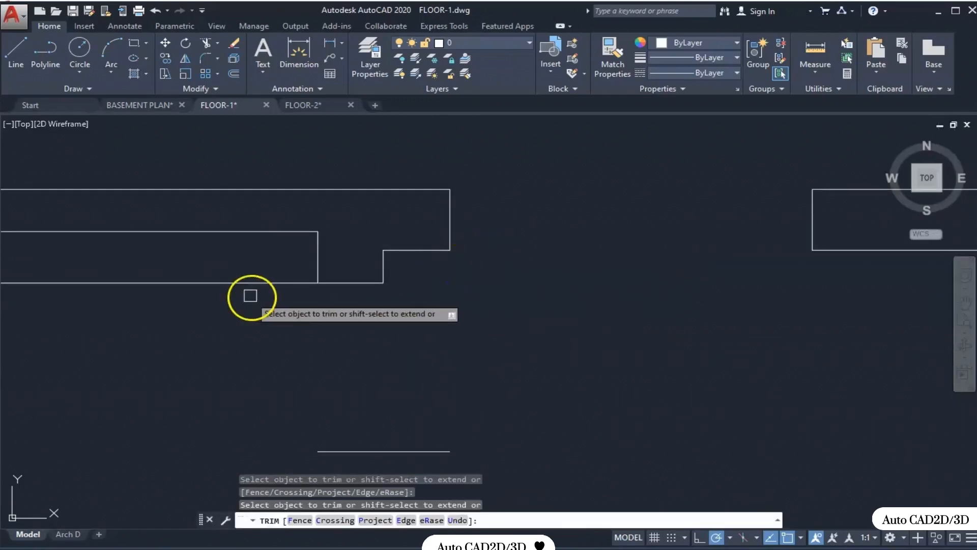
pyautogui.scroll(-3, 349, 371)
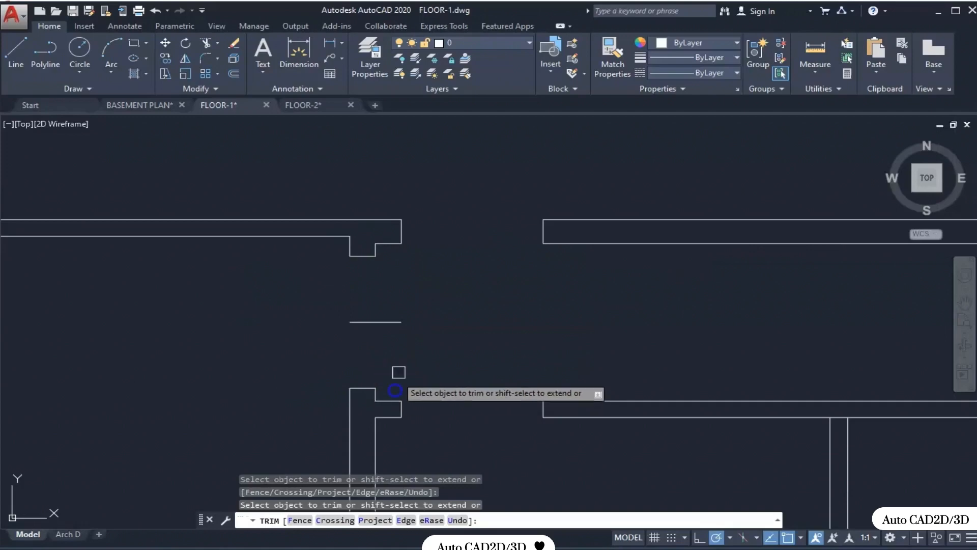
# Erase the leftover horizontal door centre line inside the opening in the hallway's left wall.
pyautogui.press('Escape')
pyautogui.scroll(3, 360, 337)
pyautogui.click(408, 297)
pyautogui.click(301, 349)
pyautogui.press('Delete')
pyautogui.scroll(-3, 427, 298)
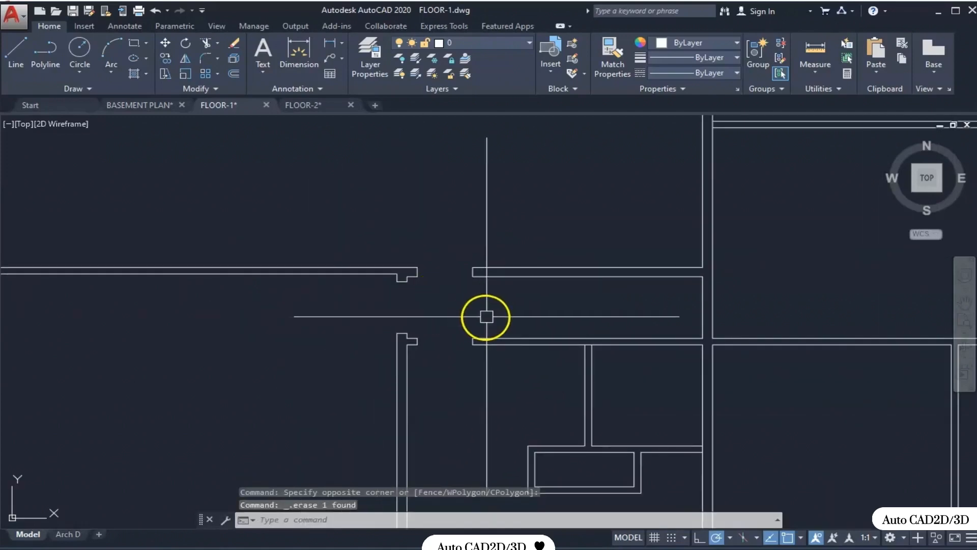
pyautogui.scroll(-3, 479, 301)
pyautogui.scroll(3, 443, 285)
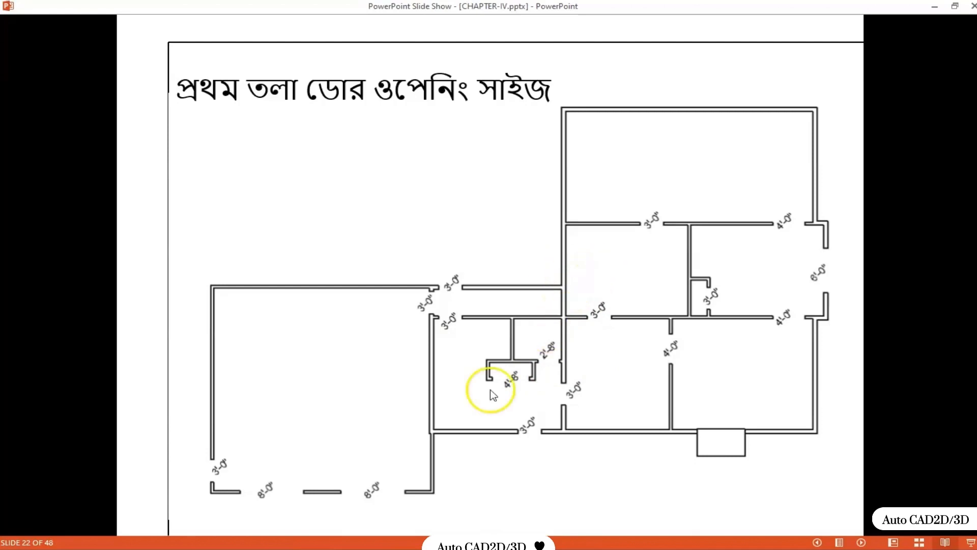
# Check the door-centre distances on the previous reference slide and switch back to the FLOOR-1 drawing in AutoCAD.
pyautogui.press('Left')
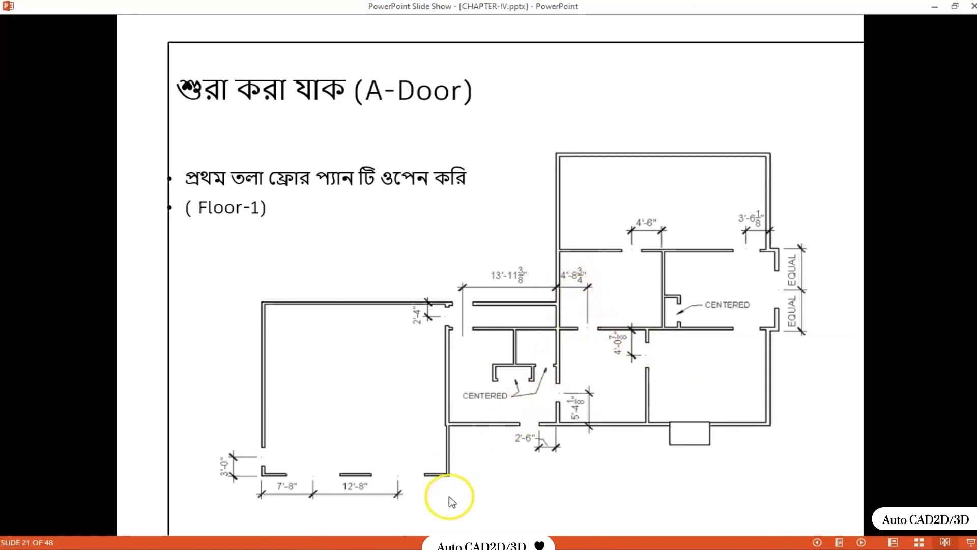
pyautogui.moveTo(481, 544)
pyautogui.click(484, 525)
pyautogui.scroll(-3, 500, 349)
pyautogui.scroll(4, 500, 349)
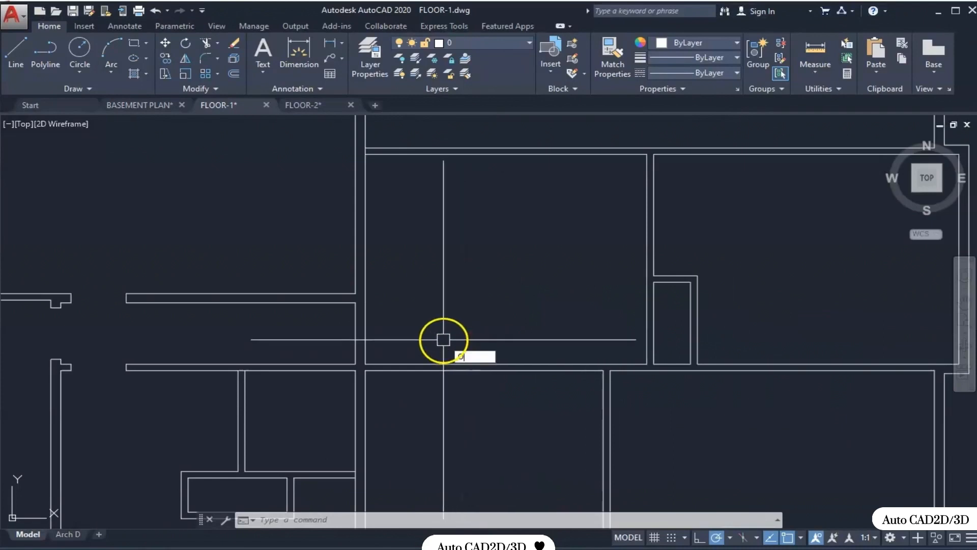
# Offset the left line of the vertical wall at the hallway's right end 4'-8-3/4" to the right.
pyautogui.press('Return')
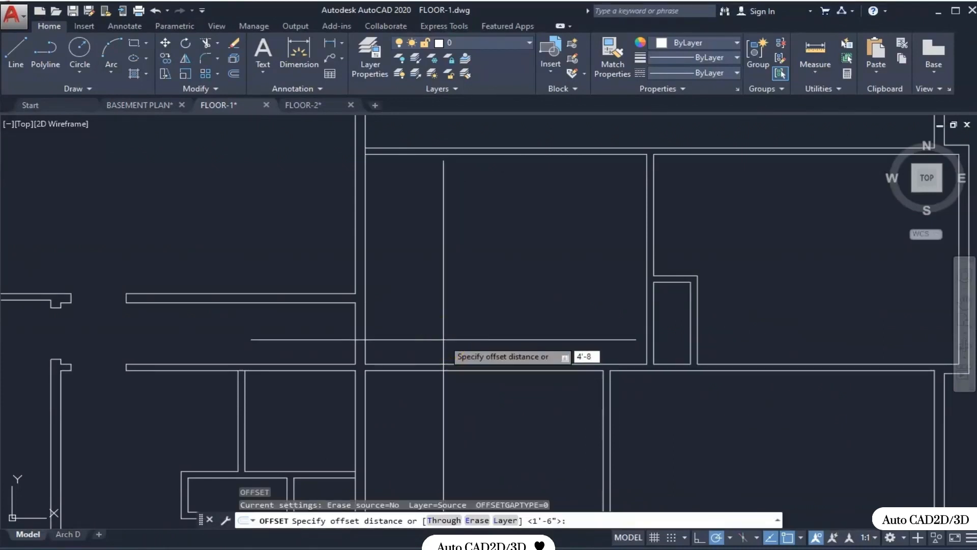
pyautogui.write("4'-8-3/4")
pyautogui.press('Return')
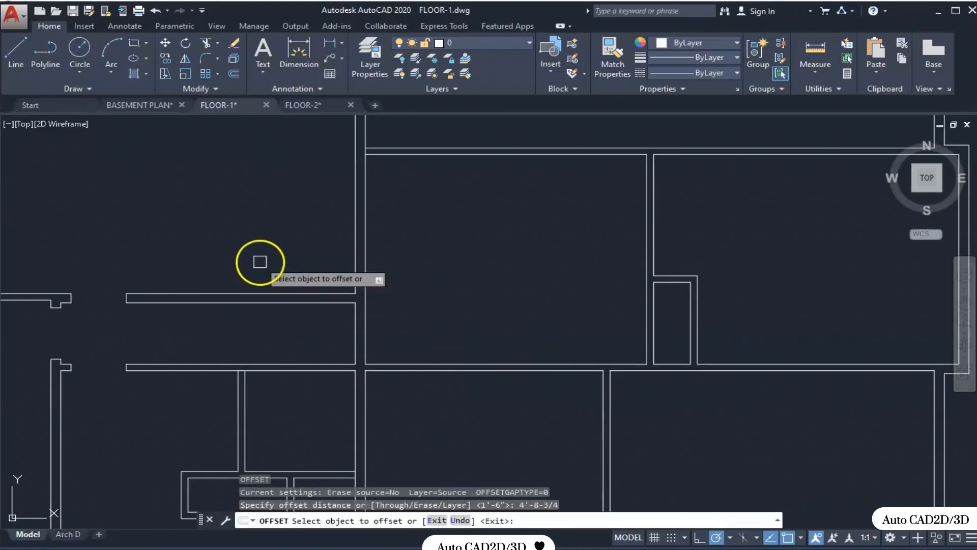
pyautogui.click(356, 246)
pyautogui.click(473, 269)
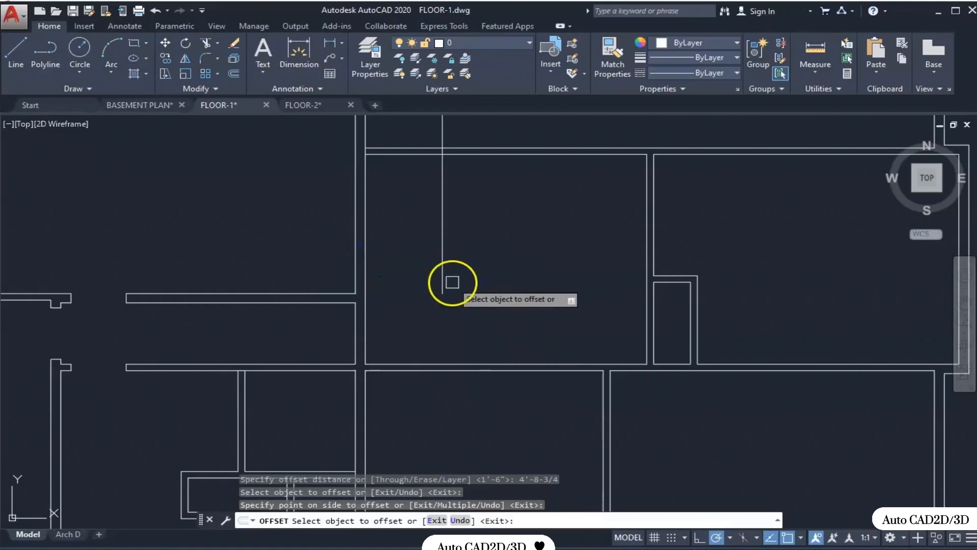
pyautogui.scroll(2, 443, 282)
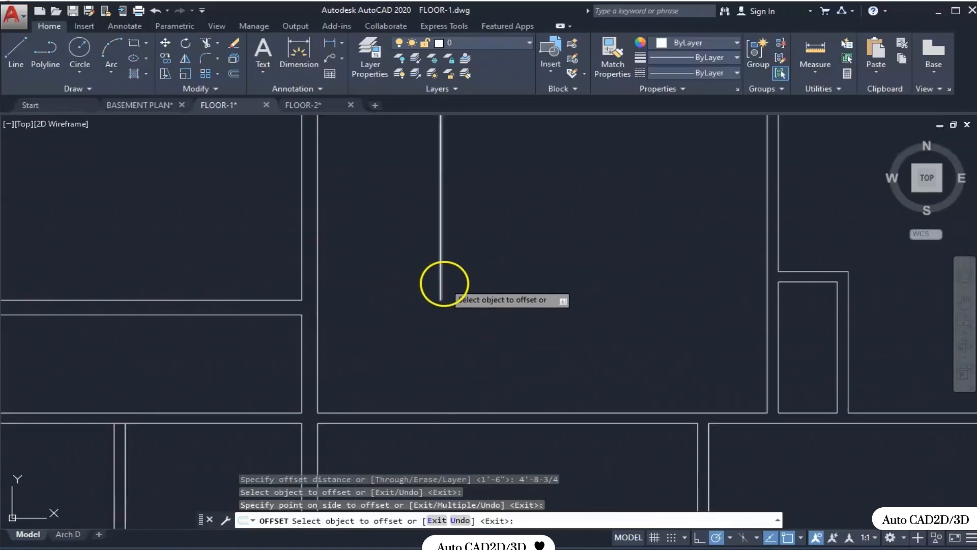
# Extend the offset line down to the lower line of the middle room's bottom wall.
pyautogui.press('Escape')
pyautogui.write('EX')
pyautogui.press('Return')
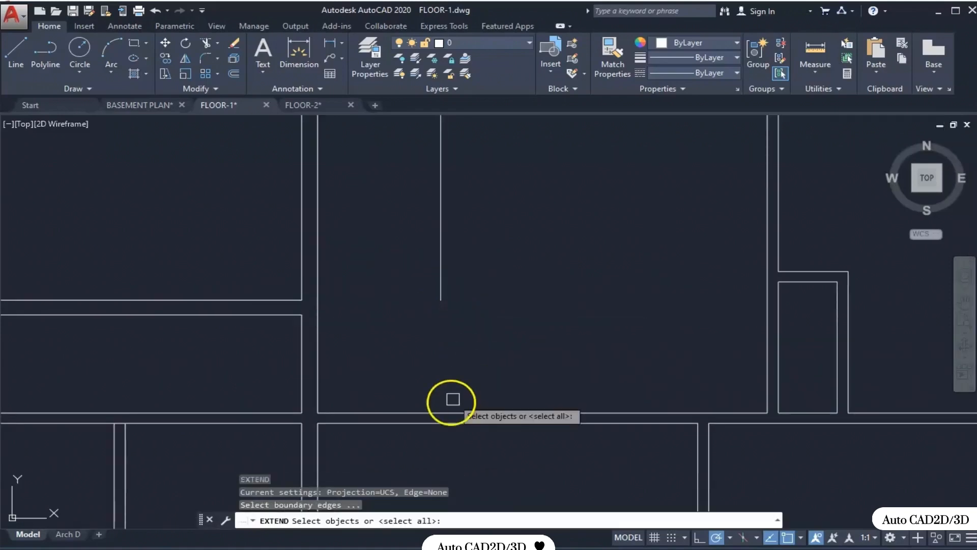
pyautogui.click(429, 422)
pyautogui.press('Return')
pyautogui.click(442, 287)
pyautogui.press('Escape')
# Trim the part of the offset line above the middle room's bottom wall, leaving only the door centre line.
pyautogui.write('TR')
pyautogui.press('Return')
pyautogui.click(443, 400)
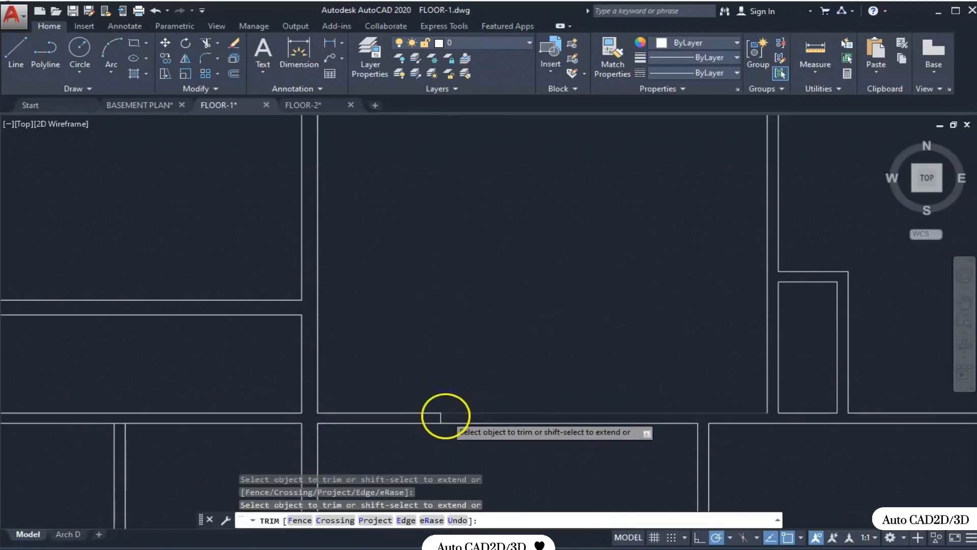
pyautogui.scroll(3, 473, 382)
pyautogui.scroll(3, 447, 405)
pyautogui.scroll(-3, 448, 406)
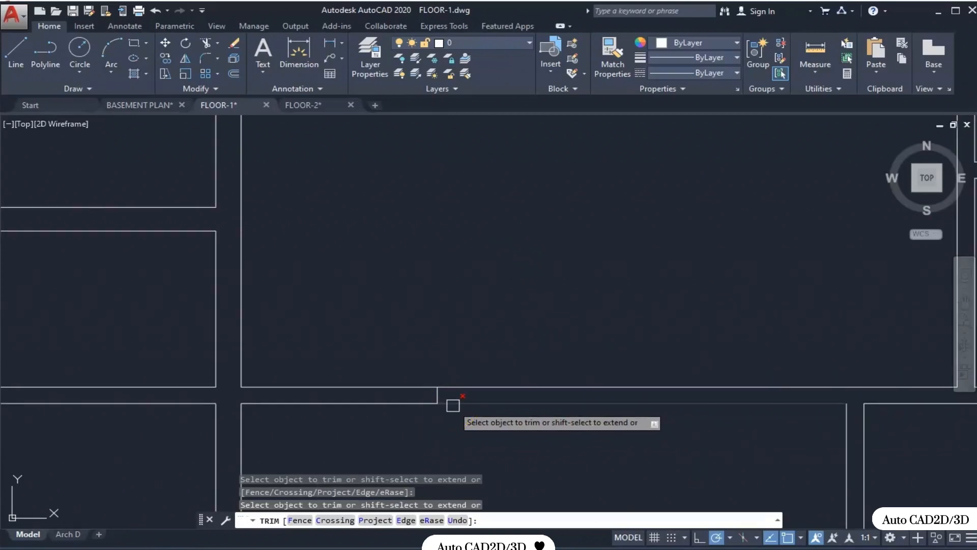
pyautogui.press('Escape')
pyautogui.scroll(5, 453, 406)
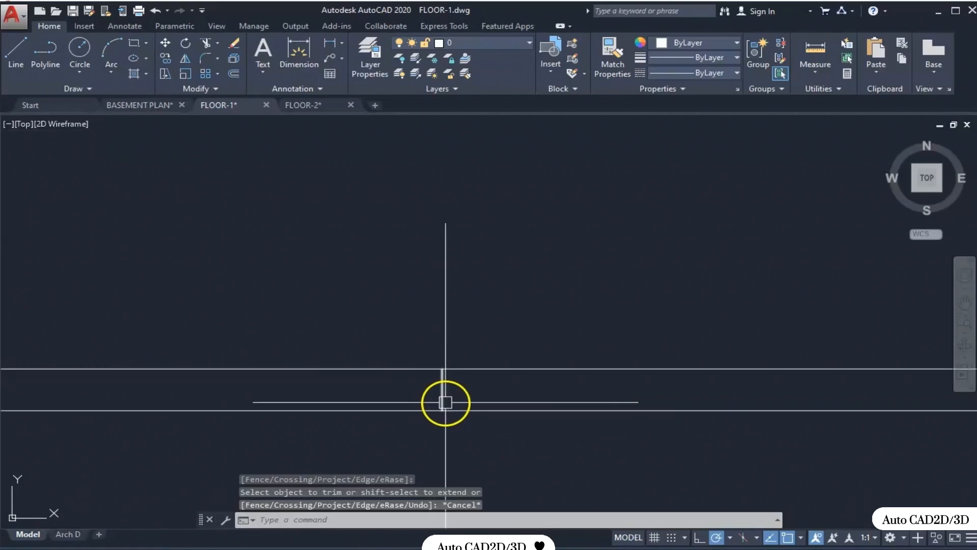
# Try to offset the door centre line 1.5" to the left, and undo the offset.
pyautogui.press('Return')
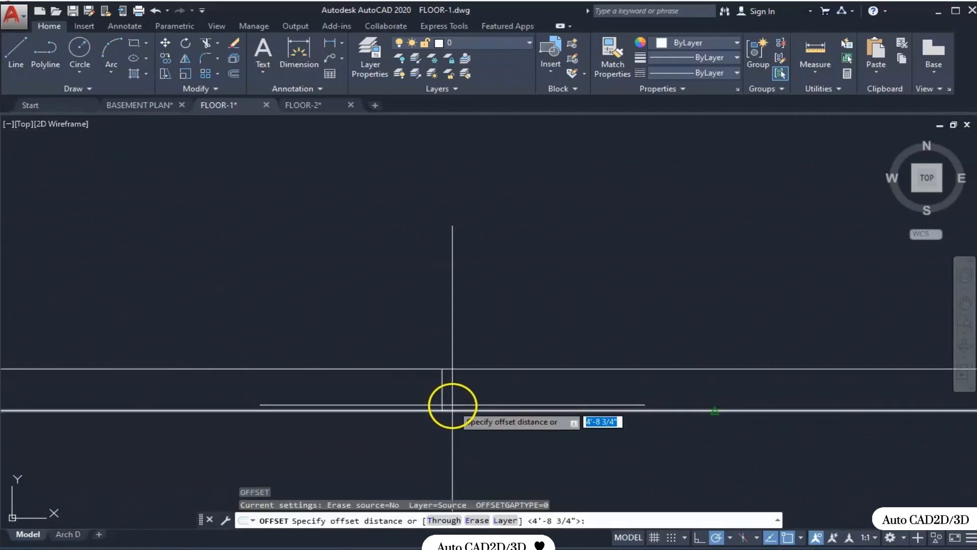
pyautogui.write('1.5')
pyautogui.press('Return')
pyautogui.click(442, 398)
pyautogui.click(402, 396)
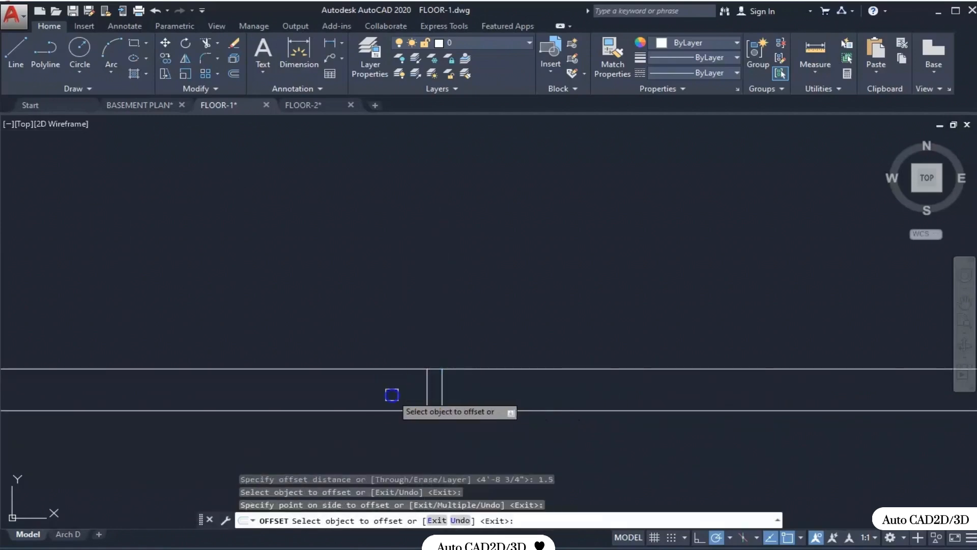
pyautogui.hotkey('ctrl', 'z')
pyautogui.press('Escape')
# Offset the door centre line in the middle room's bottom wall 1.5' left and right to form the jambs.
pyautogui.write('o')
pyautogui.press('Return')
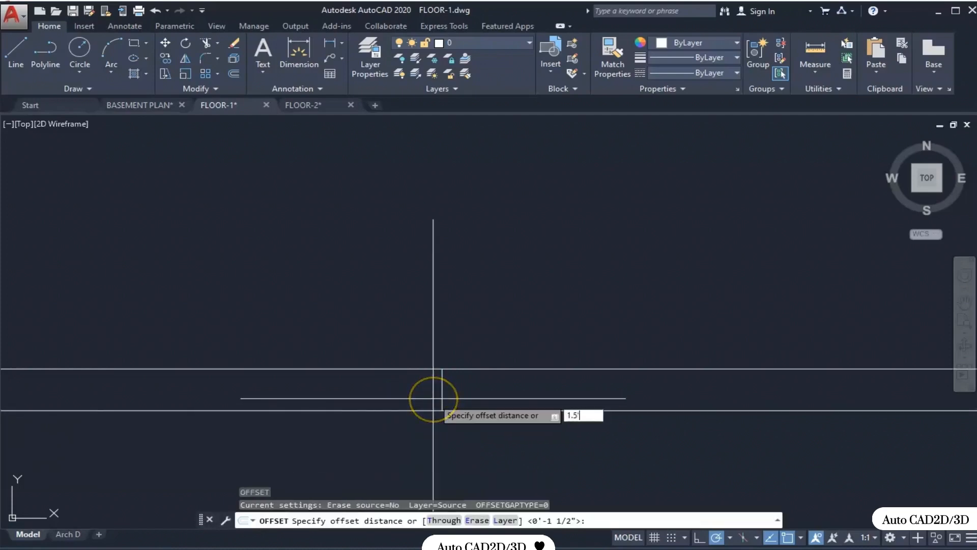
pyautogui.press('Return')
pyautogui.click(436, 391)
pyautogui.click(392, 391)
pyautogui.click(439, 394)
pyautogui.click(510, 388)
pyautogui.press('Escape')
# Trim both lines of the middle room's bottom wall between the jamb lines to open the doorway.
pyautogui.write('tr')
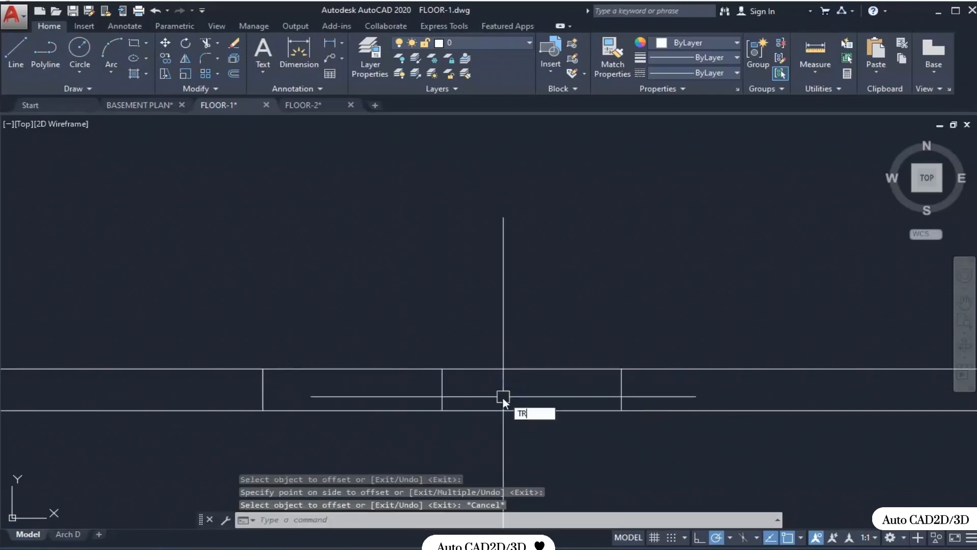
pyautogui.press('Return')
pyautogui.press('Return')
pyautogui.click(513, 308)
pyautogui.click(387, 468)
pyautogui.press('Escape')
# Erase the leftover centre line in the doorway of the middle room's bottom wall.
pyautogui.moveTo(432, 411); pyautogui.dragTo(519, 328, button='middle')
pyautogui.click(563, 264)
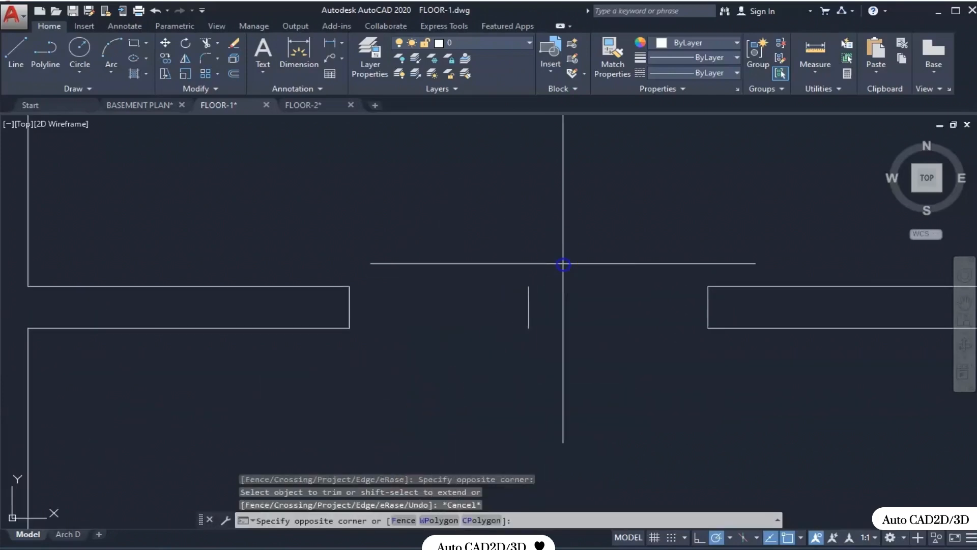
pyautogui.click(456, 385)
pyautogui.press('Delete')
pyautogui.scroll(-3, 535, 345)
pyautogui.moveTo(594, 371); pyautogui.dragTo(603, 356, button='middle')
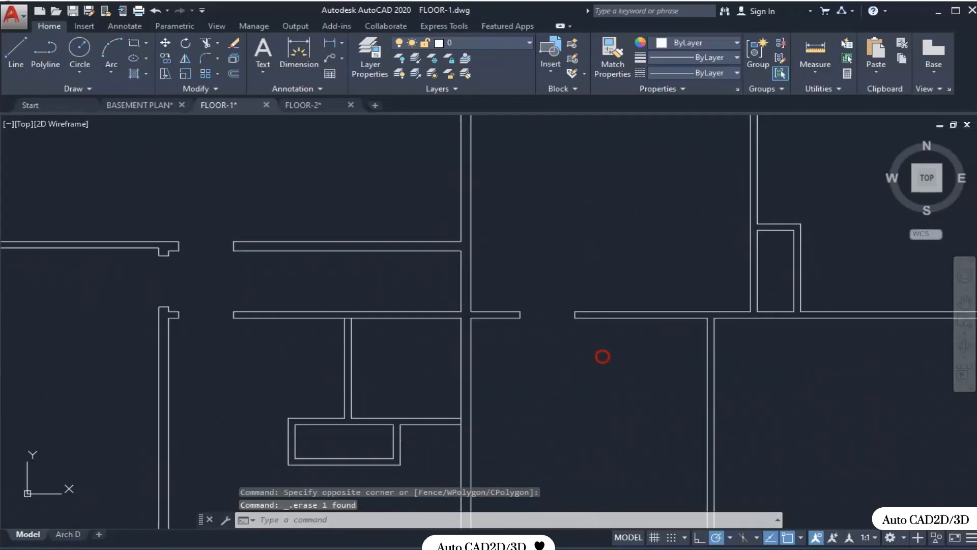
# Check the position and size of the middle room's upper door on the PowerPoint slides and return to FLOOR-1 in AutoCAD.
pyautogui.moveTo(567, 386); pyautogui.dragTo(455, 528, button='middle')
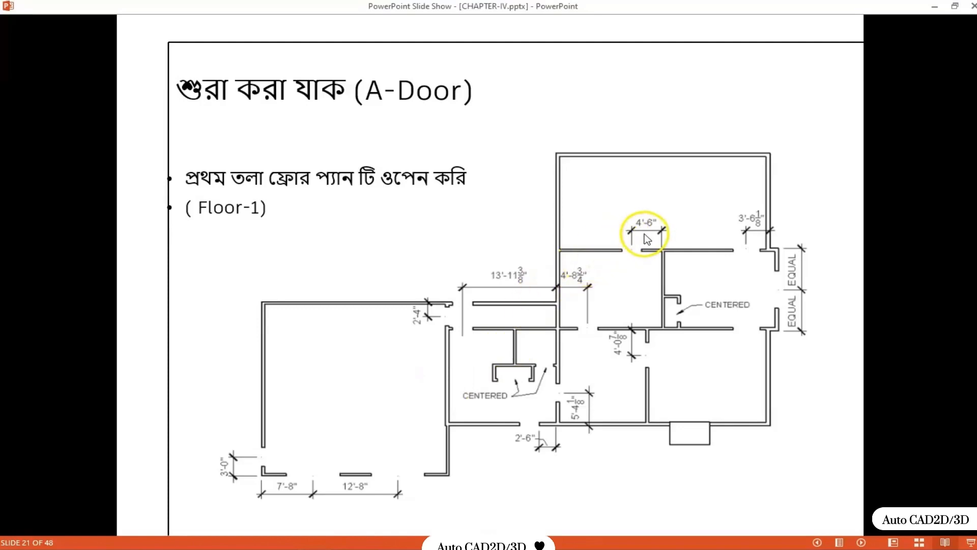
pyautogui.click(647, 240)
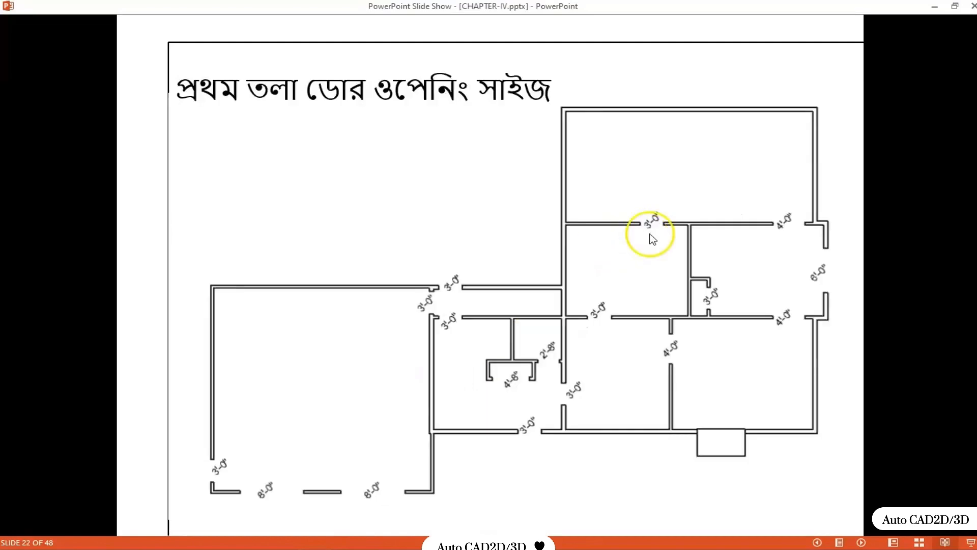
pyautogui.moveTo(485, 549)
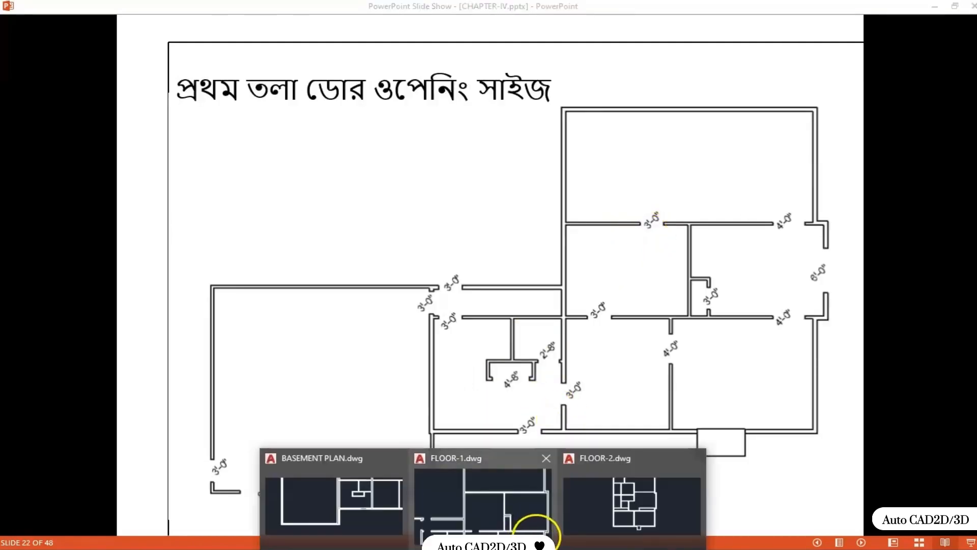
pyautogui.click(526, 522)
# Offset the left line of the middle room's right partition wall 4'6" to the left.
pyautogui.moveTo(650, 358); pyautogui.dragTo(611, 387, button='middle')
pyautogui.write('o')
pyautogui.press('Return')
pyautogui.write('4')
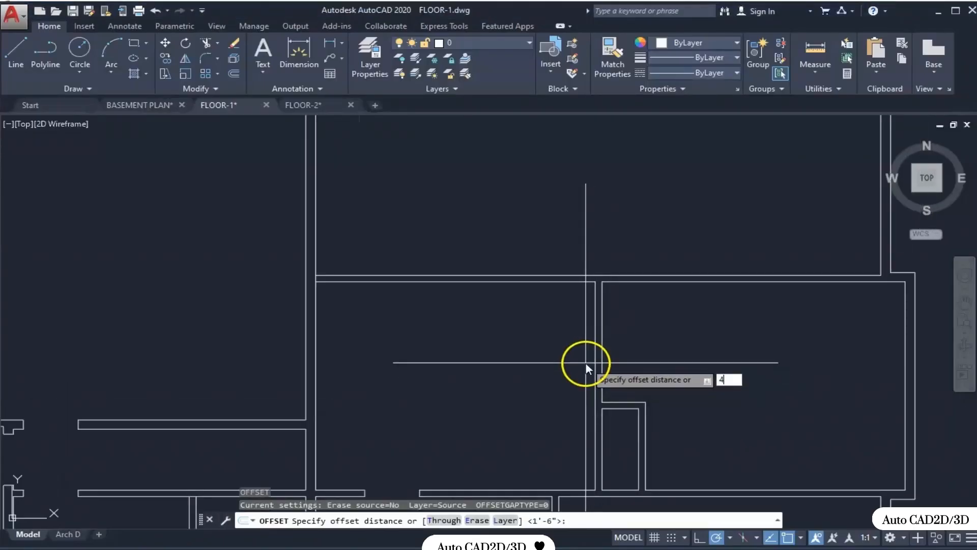
pyautogui.write("'6")
pyautogui.press('Return')
pyautogui.click(596, 333)
pyautogui.click(469, 382)
pyautogui.press('Escape')
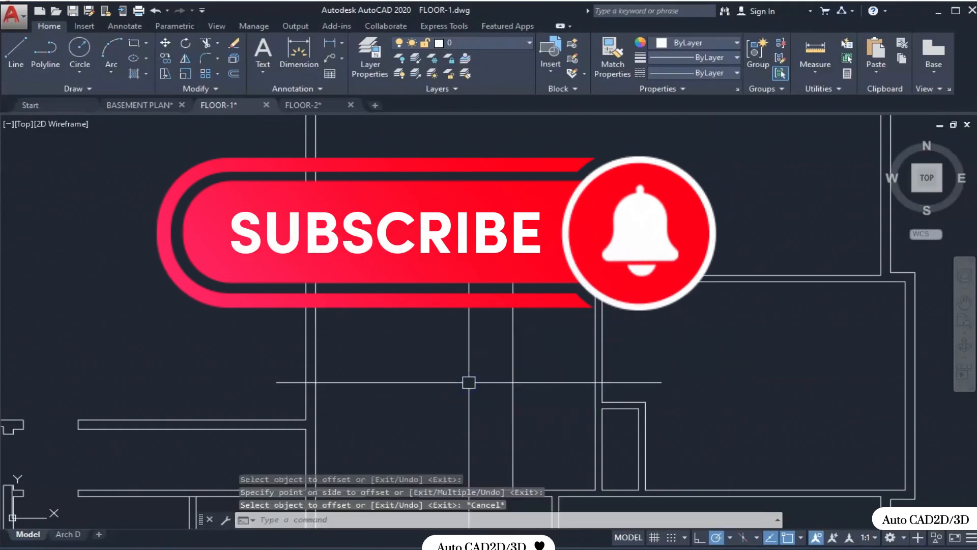
# Extend the offset line up to the upper line of the middle room's top wall.
pyautogui.write('ex')
pyautogui.press('Return')
pyautogui.click(513, 275)
pyautogui.press('Return')
pyautogui.click(517, 306)
pyautogui.press('Escape')
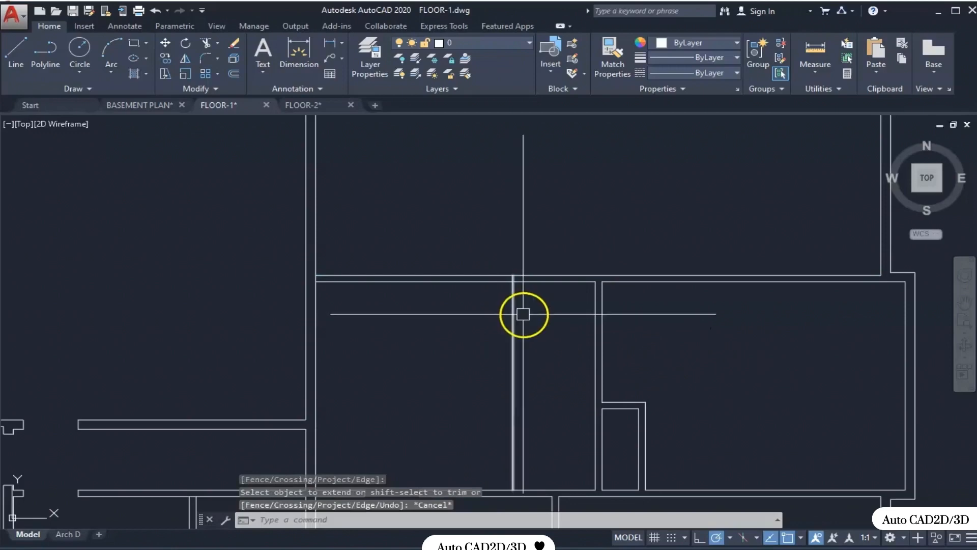
pyautogui.write('tr')
pyautogui.press('Return')
pyautogui.click(524, 305)
pyautogui.click(471, 345)
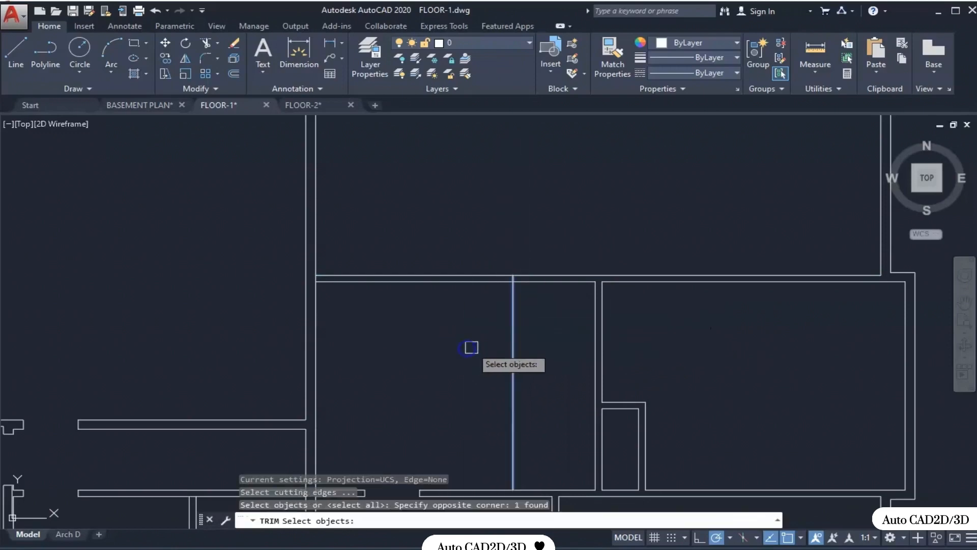
pyautogui.press('Escape')
pyautogui.press('Escape')
# Trim the part of the offset line below the middle room's top wall, leaving only the door centre line.
pyautogui.press('Return')
pyautogui.press('Return')
pyautogui.click(524, 325)
pyautogui.click(467, 349)
pyautogui.press('Escape')
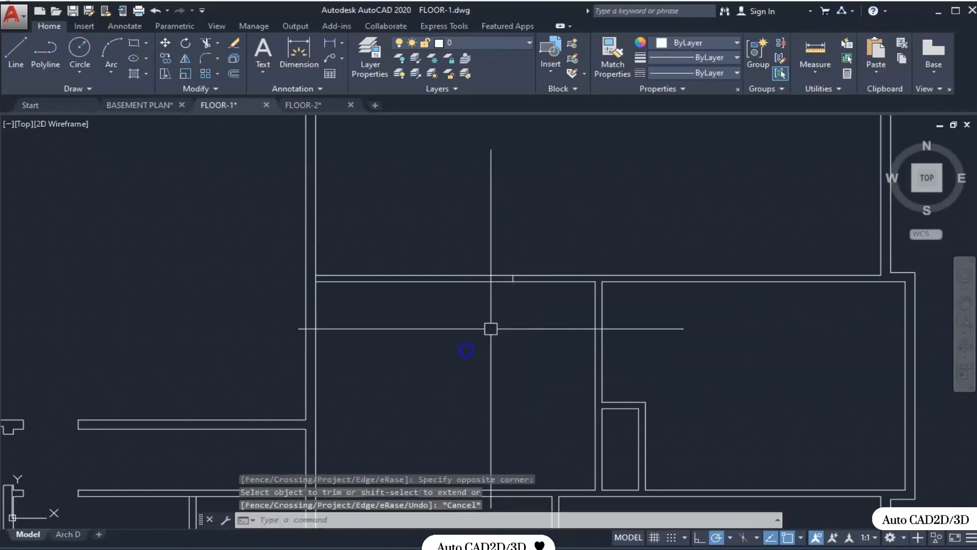
# Offset the door centre line in the middle room's top wall 1.5' right and left to form the jambs.
pyautogui.scroll(6, 527, 282)
pyautogui.write('o')
pyautogui.press('Return')
pyautogui.write("1.5'")
pyautogui.press('Return')
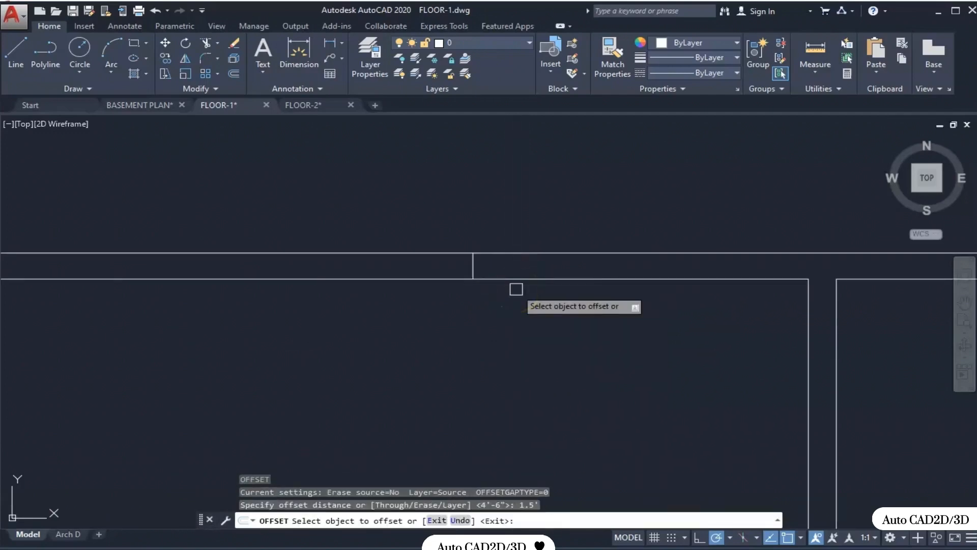
pyautogui.click(465, 270)
pyautogui.click(473, 269)
pyautogui.click(560, 284)
pyautogui.click(473, 272)
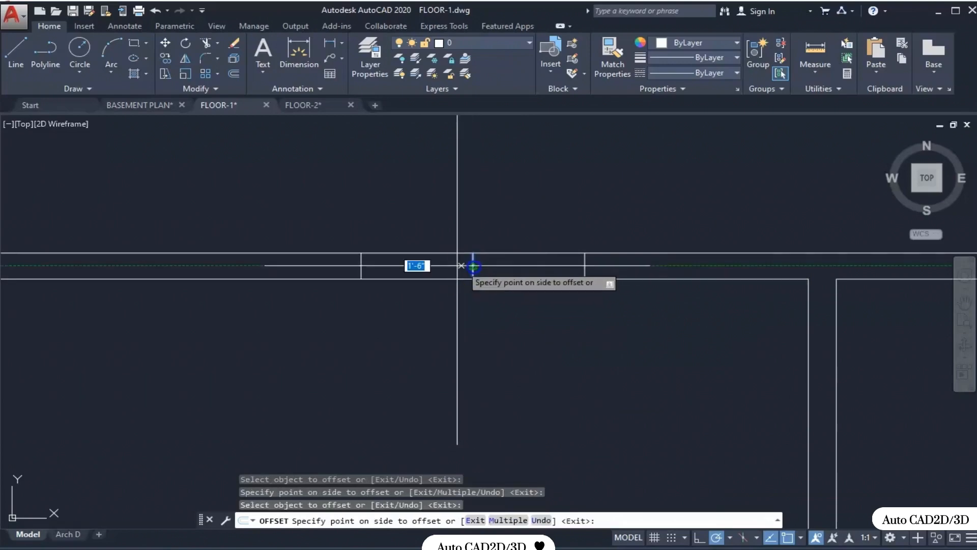
pyautogui.click(414, 279)
pyautogui.press('Escape')
pyautogui.press('Escape')
# Trim both lines of the middle room's top wall between the jamb lines to open the doorway.
pyautogui.write('tr')
pyautogui.press('Return')
pyautogui.press('Return')
pyautogui.click(475, 209)
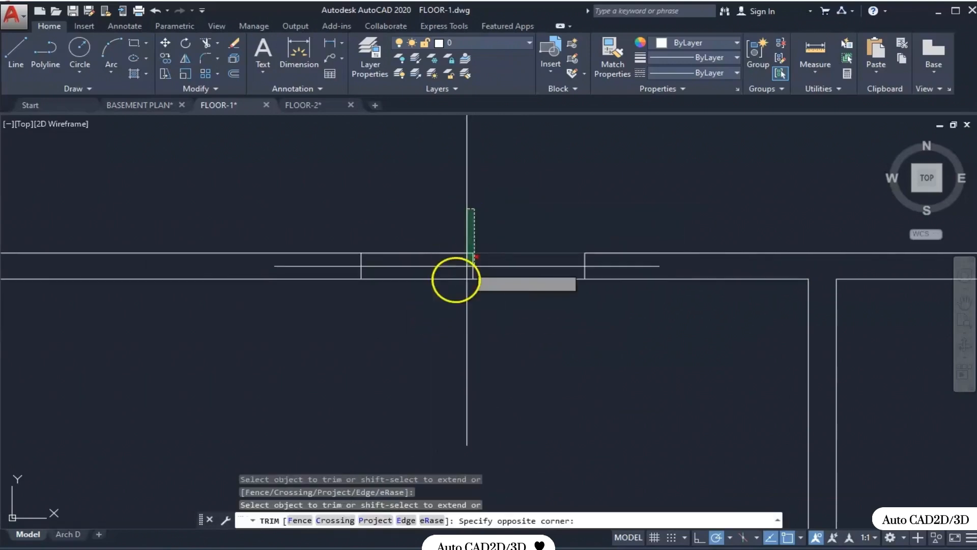
pyautogui.click(465, 300)
pyautogui.press('Escape')
# Erase the leftover centre line in the doorway of the middle room's top wall.
pyautogui.click(480, 267)
pyautogui.click(460, 329)
pyautogui.press('Delete')
pyautogui.scroll(-5, 535, 284)
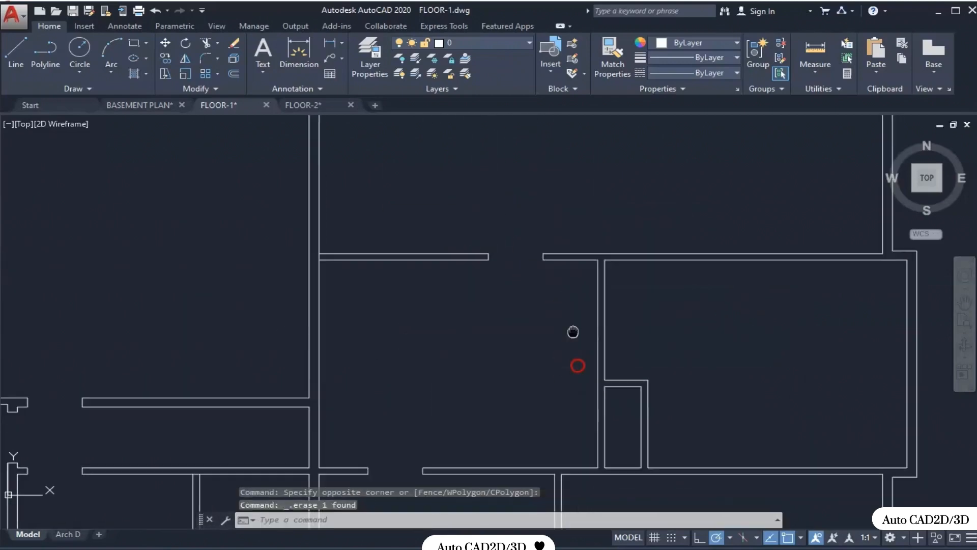
pyautogui.scroll(4, 565, 278)
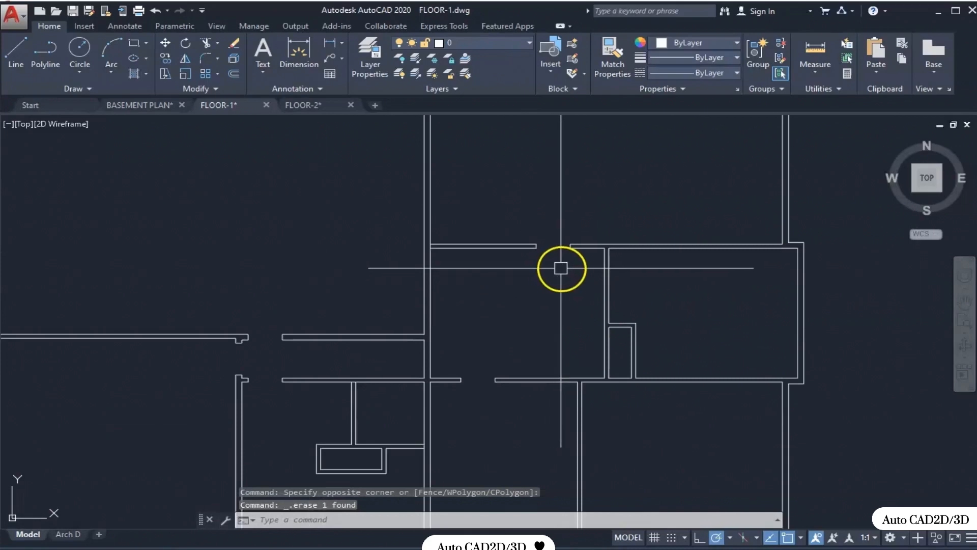
pyautogui.scroll(5, 561, 268)
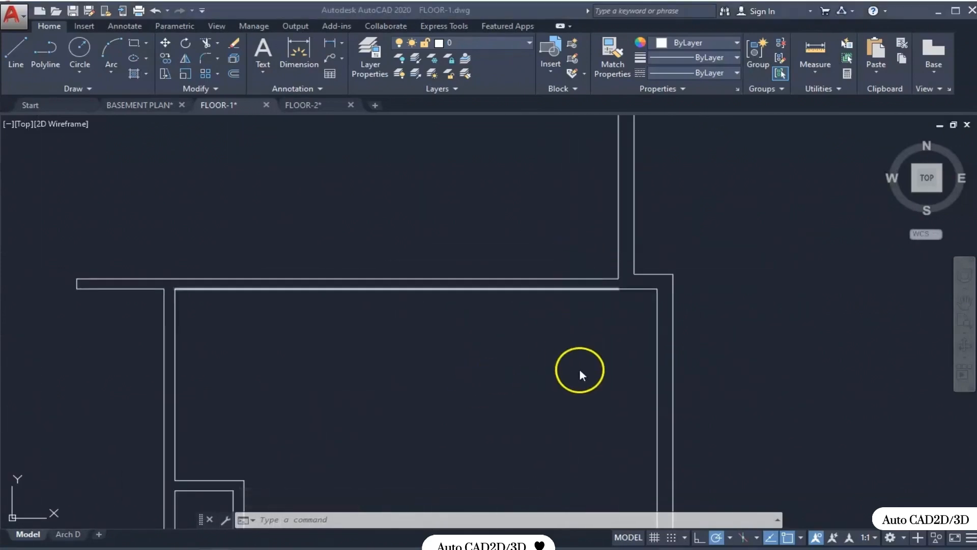
pyautogui.write('o')
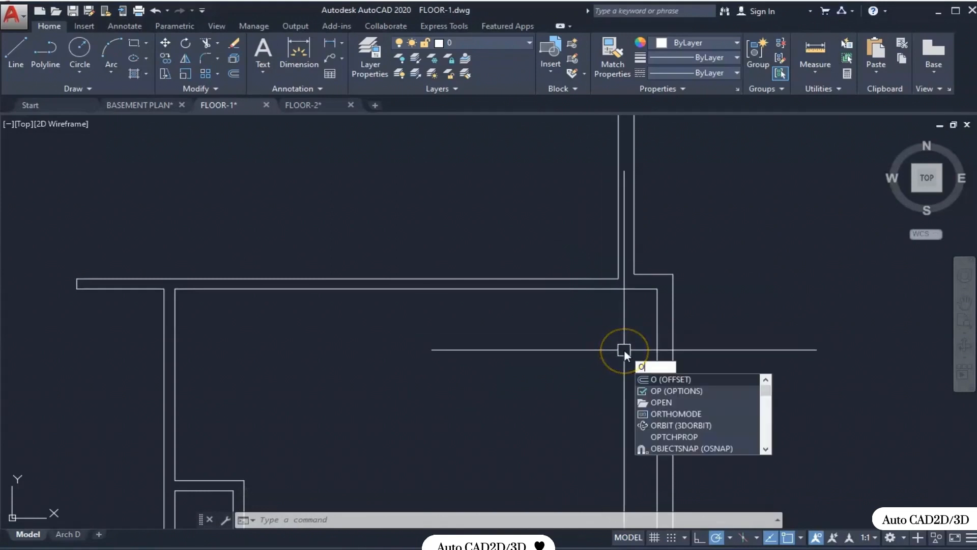
pyautogui.press('Return')
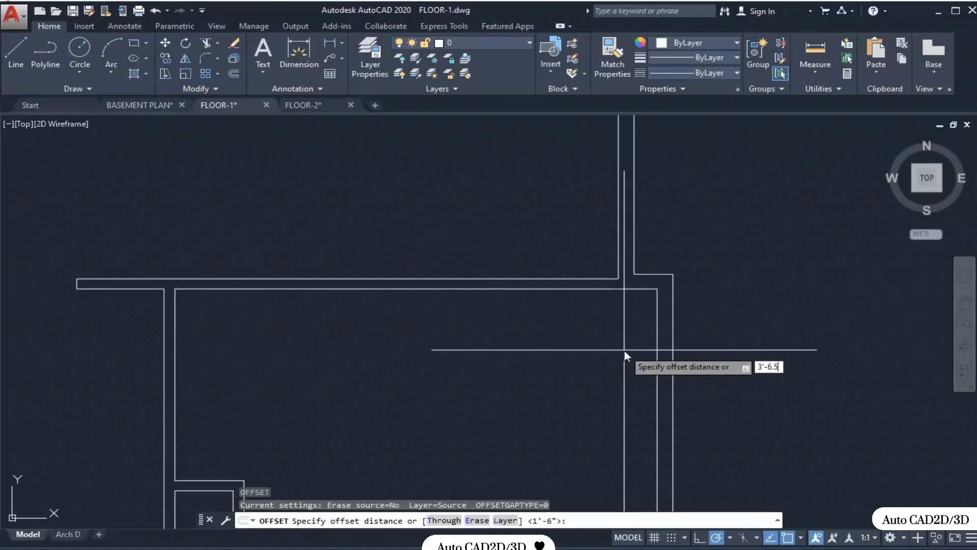
pyautogui.press('Return')
pyautogui.press('Escape')
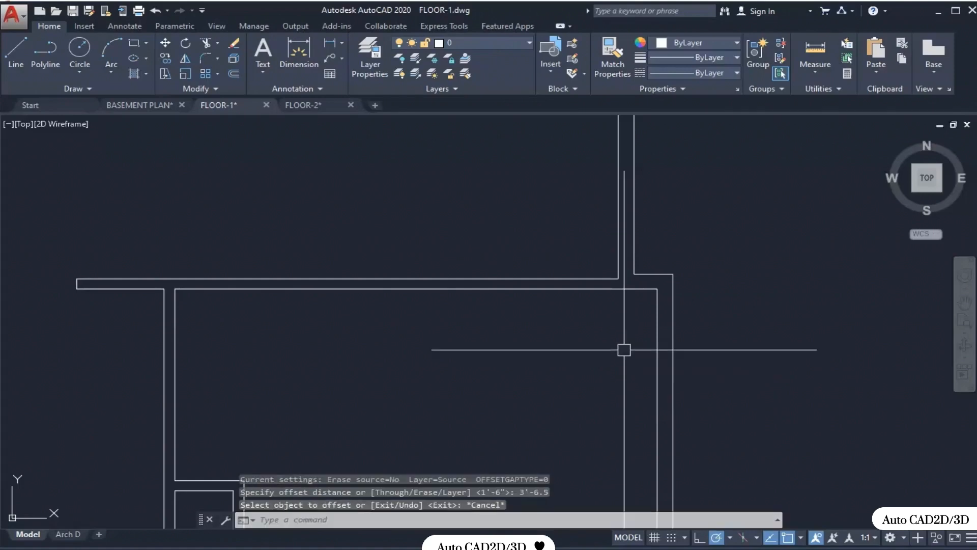
pyautogui.write('O')
pyautogui.press('Return')
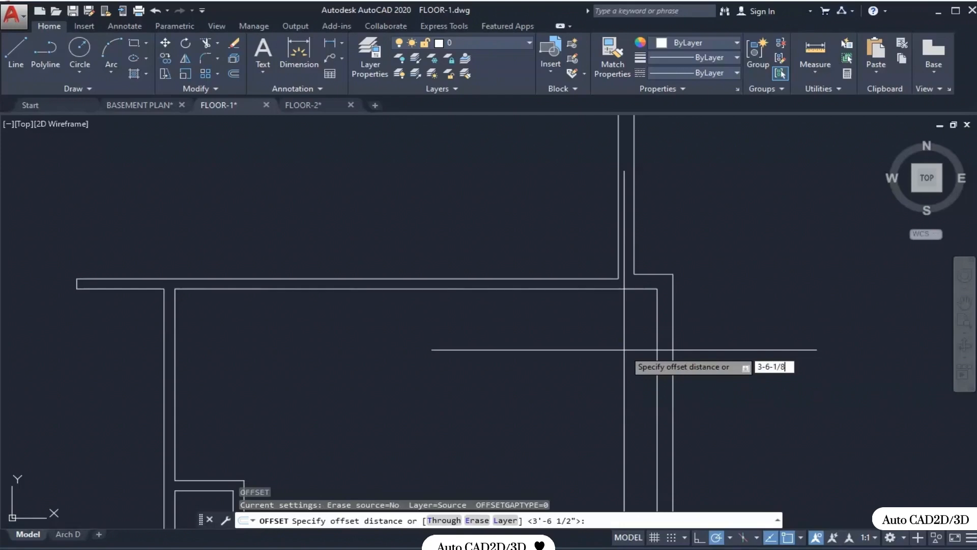
pyautogui.write('3-6-1/8')
pyautogui.press('Return')
pyautogui.press('Escape')
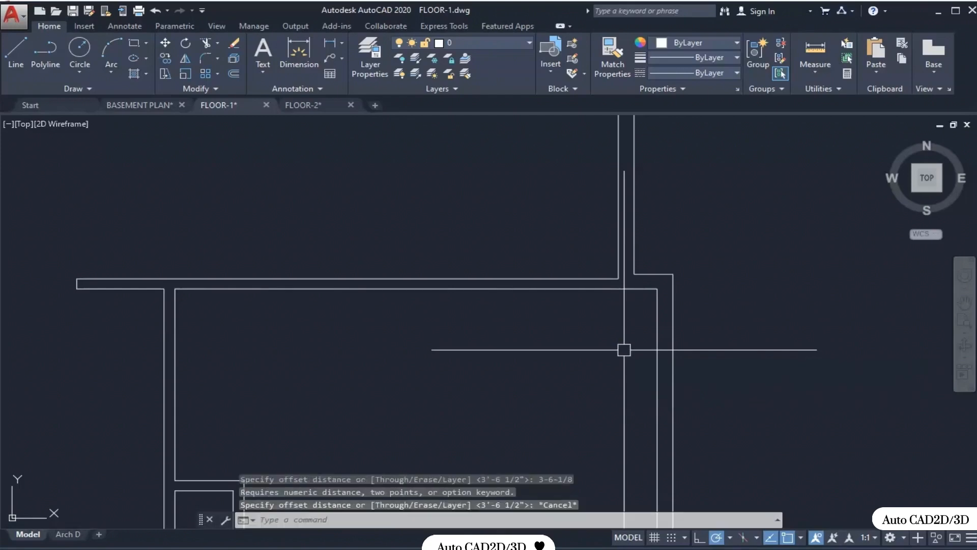
# Offset the outer face of the upper room's right exterior wall 3'-6-1/8" to the left to locate the next door centre.
pyautogui.write('O')
pyautogui.press('Return')
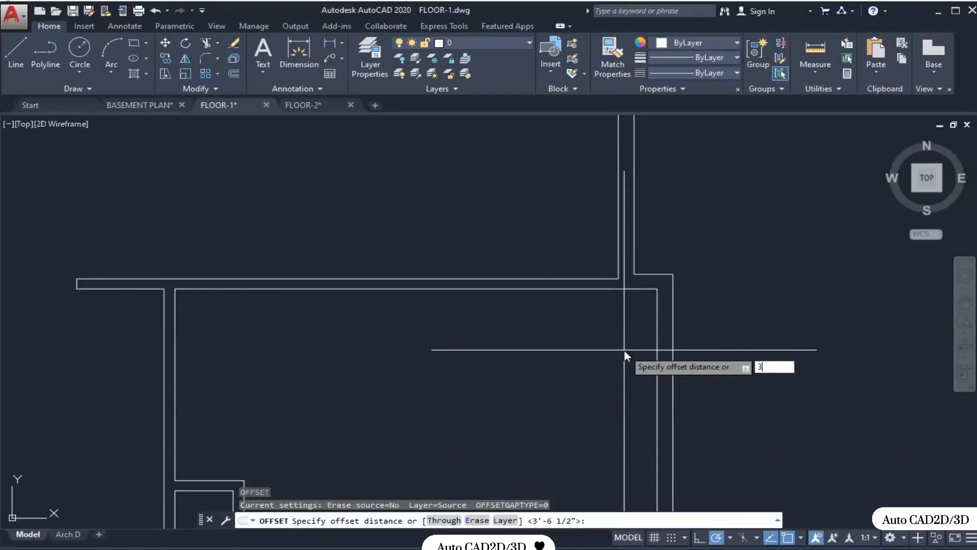
pyautogui.write("3'-6-1/8")
pyautogui.press('Return')
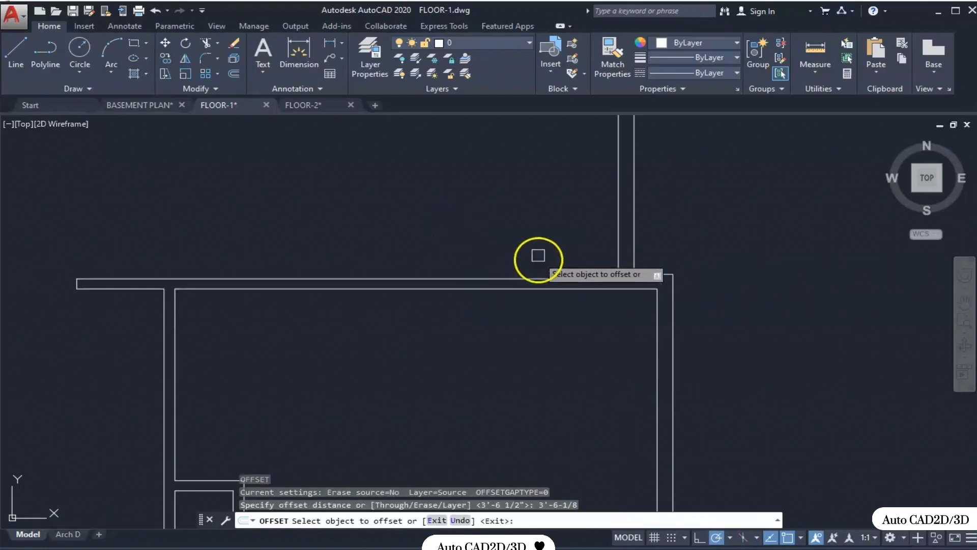
pyautogui.scroll(4, 527, 229)
pyautogui.click(805, 285)
pyautogui.click(567, 277)
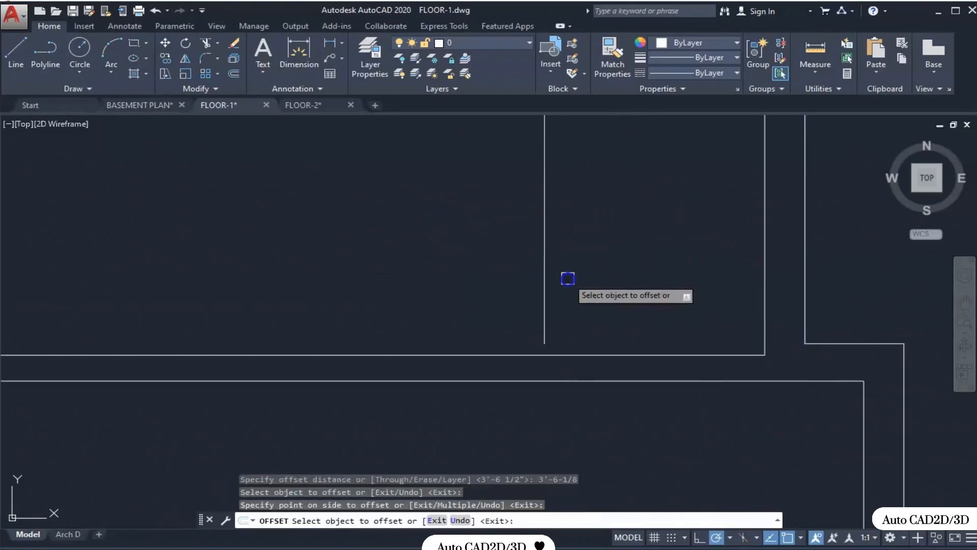
# Extend the offset line down to the lower face of the right-hand room's top wall.
pyautogui.press('Escape')
pyautogui.write('ex')
pyautogui.press('Return')
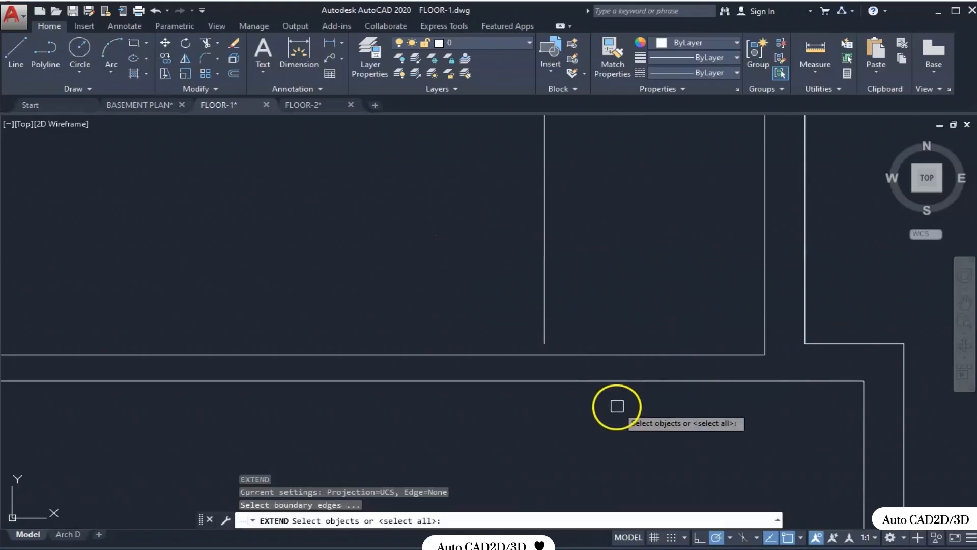
pyautogui.click(614, 381)
pyautogui.press('Return')
pyautogui.click(634, 248)
pyautogui.click(516, 279)
pyautogui.press('Escape')
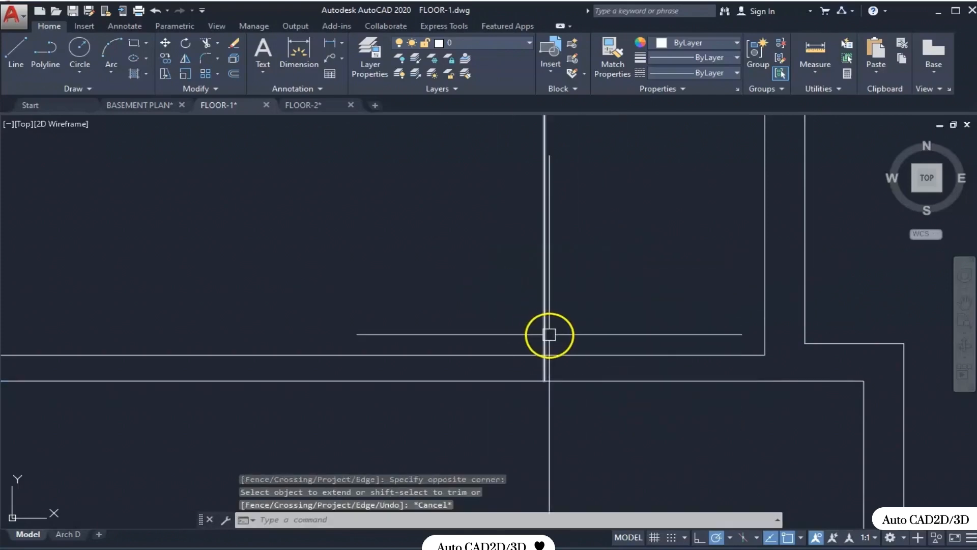
# Trim the offset line above the right-hand room's top wall, leaving only the door centre line across the wall.
pyautogui.press('Return')
pyautogui.press('Return')
pyautogui.click(591, 302)
pyautogui.click(501, 323)
pyautogui.press('Escape')
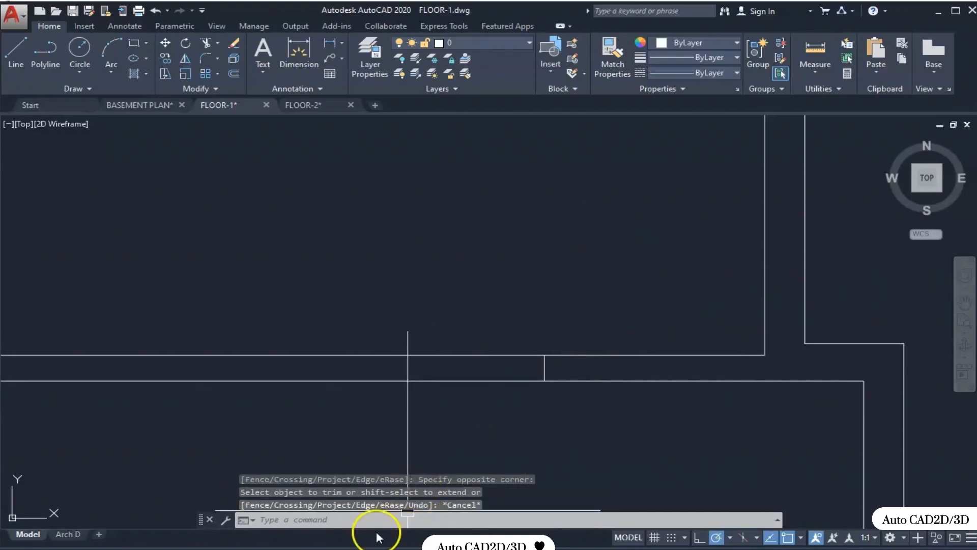
# Check the door size on the PowerPoint slide, return to FLOOR-1, and offset the right-hand room's door centre line 2' to both sides.
pyautogui.click(348, 549)
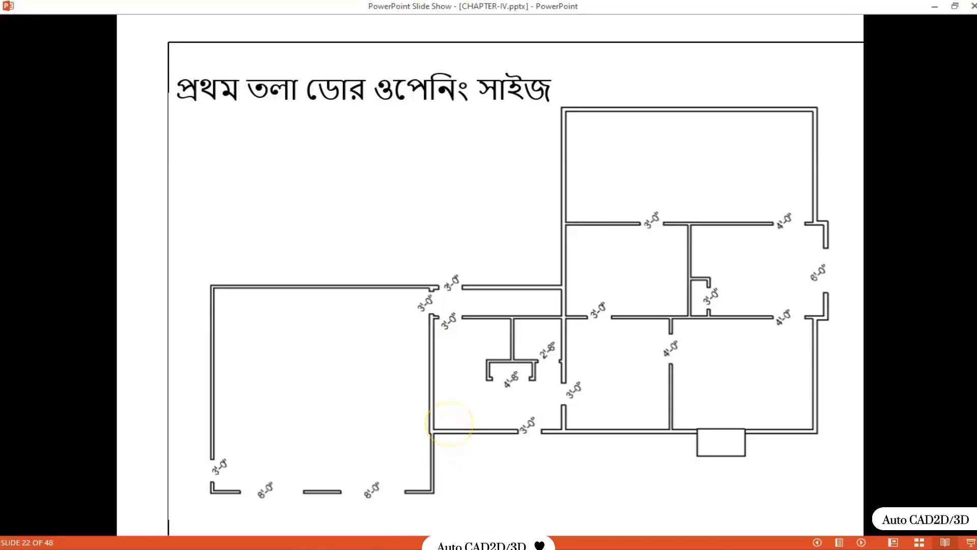
pyautogui.moveTo(490, 540)
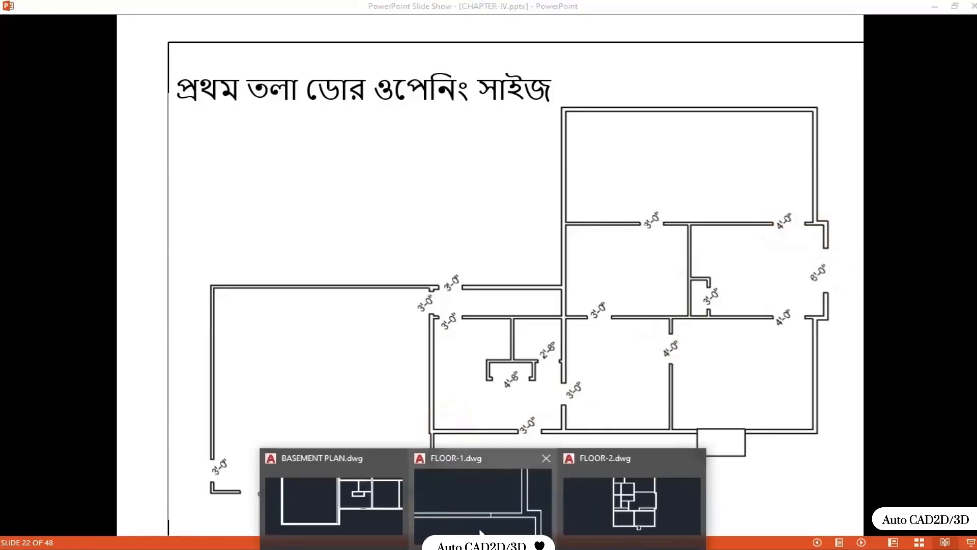
pyautogui.click(469, 497)
pyautogui.write('o')
pyautogui.press('Return')
pyautogui.write("2'")
pyautogui.press('Return')
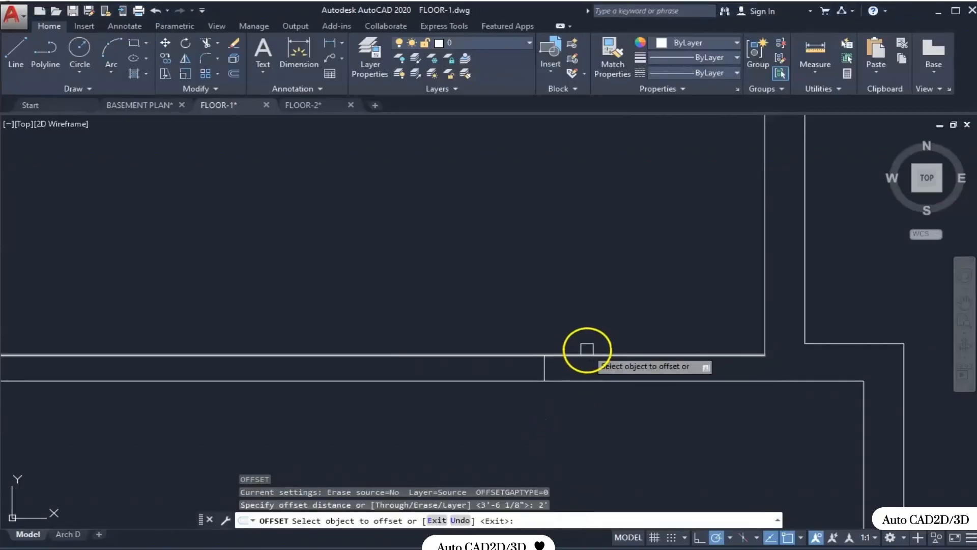
pyautogui.click(544, 365)
pyautogui.click(620, 364)
pyautogui.click(545, 364)
pyautogui.click(480, 374)
pyautogui.press('Escape')
pyautogui.press('Escape')
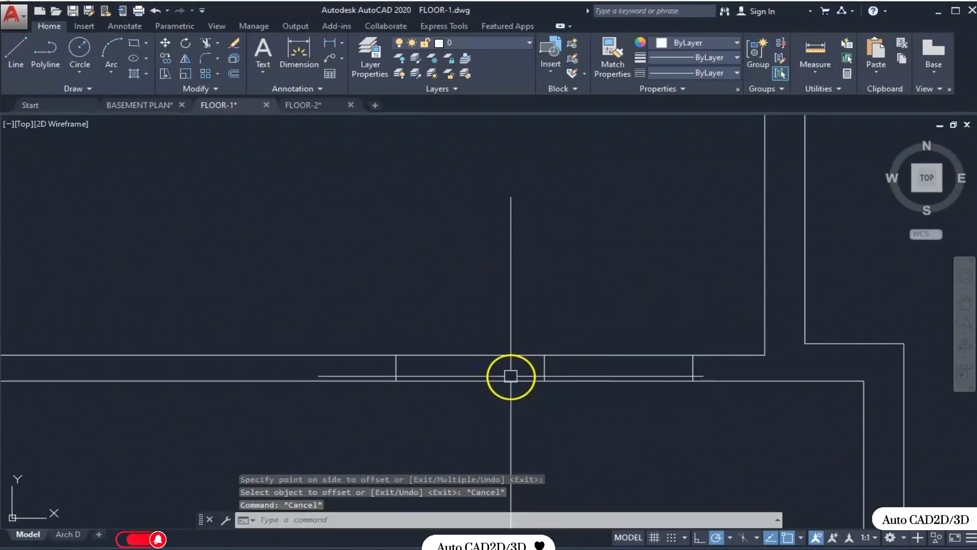
# Trim both lines of the right-hand room's top wall between the jambs and erase the leftover door centre line.
pyautogui.press('Return')
pyautogui.press('Return')
pyautogui.click(610, 268)
pyautogui.click(510, 401)
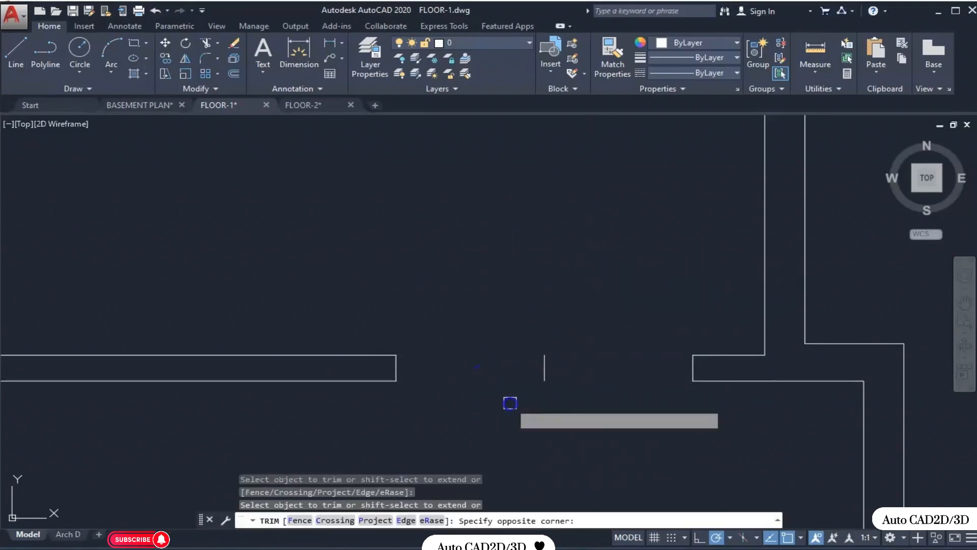
pyautogui.press('Escape')
pyautogui.click(573, 288)
pyautogui.click(487, 426)
pyautogui.press('Delete')
# Copy both jamb lines of the right-hand room's top doorway straight down onto the room's bottom wall.
pyautogui.scroll(-5, 570, 275)
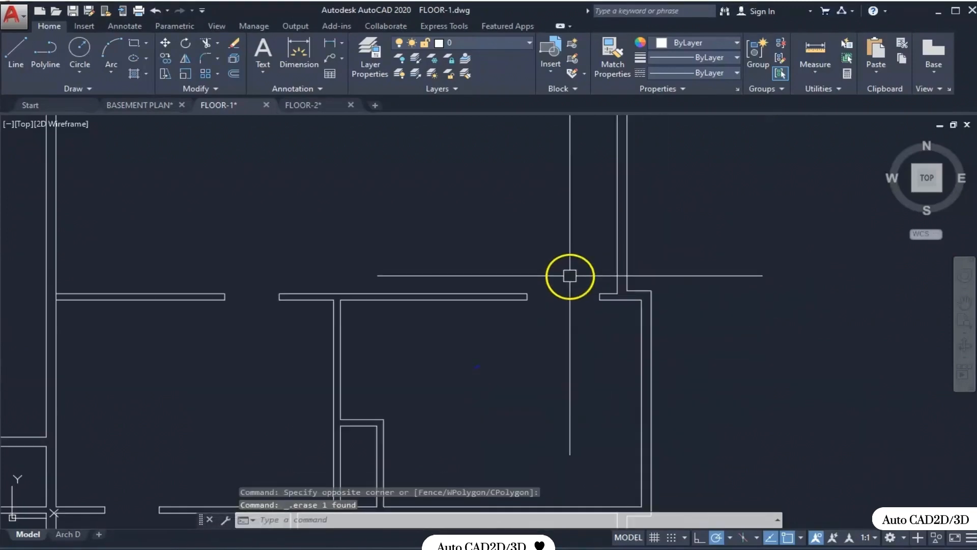
pyautogui.click(526, 257)
pyautogui.click(604, 356)
pyautogui.scroll(4, 575, 342)
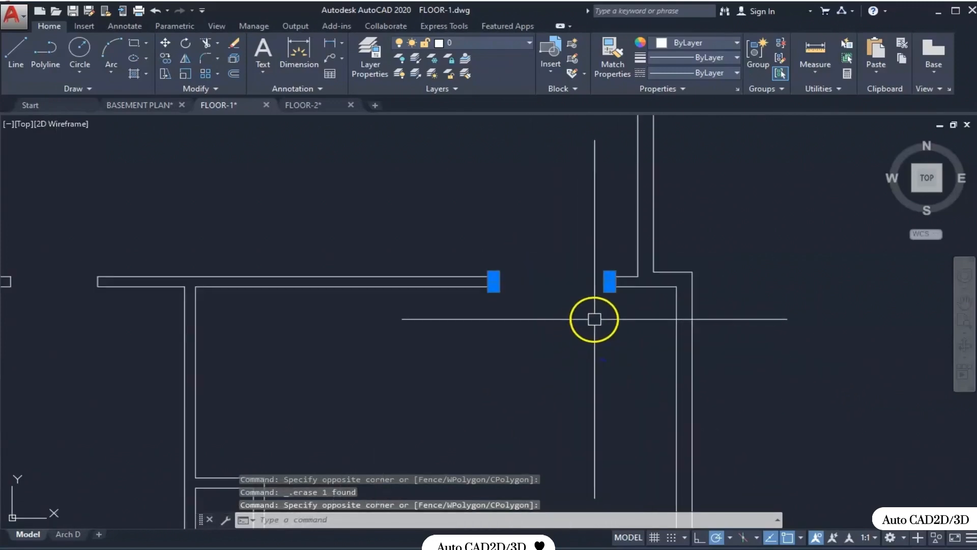
pyautogui.write('o')
pyautogui.press('Return')
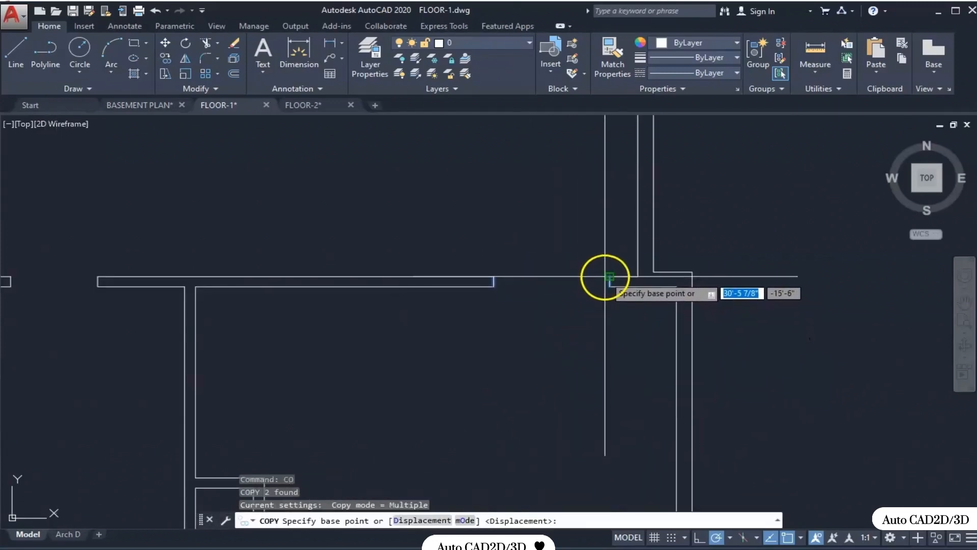
pyautogui.click(606, 276)
pyautogui.scroll(-5, 606, 277)
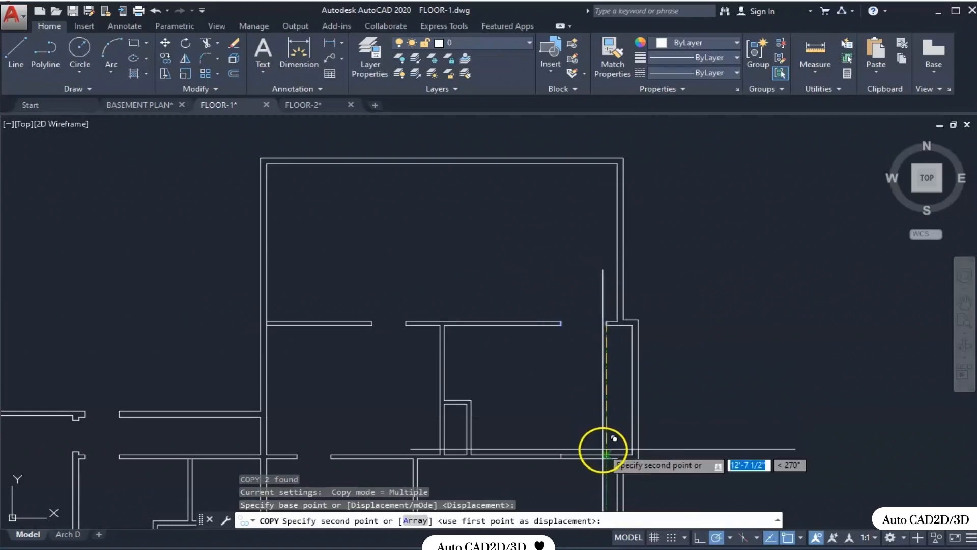
pyautogui.click(606, 454)
pyautogui.press('Escape')
# Trim both lines of the right-hand room's bottom wall between the copied jambs to open the doorway.
pyautogui.scroll(4, 589, 430)
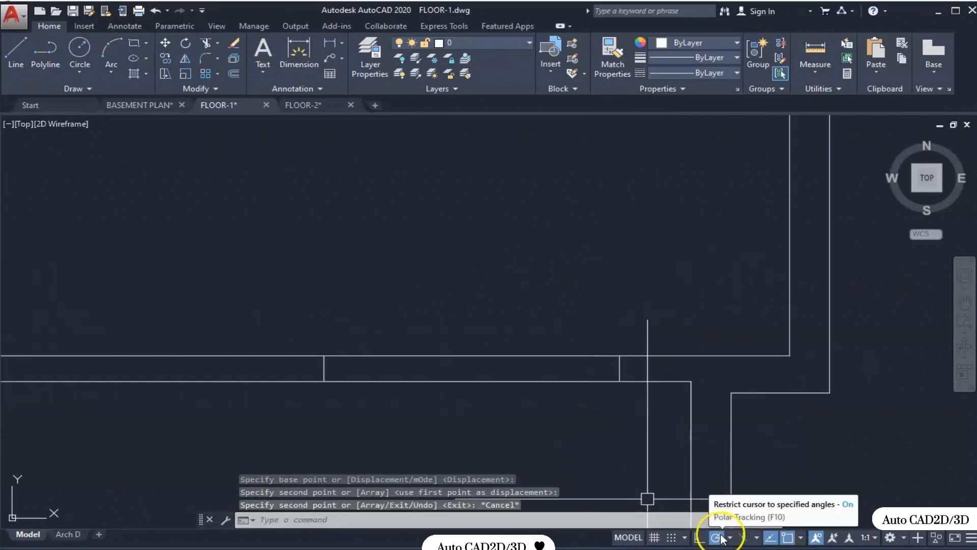
pyautogui.write('T')
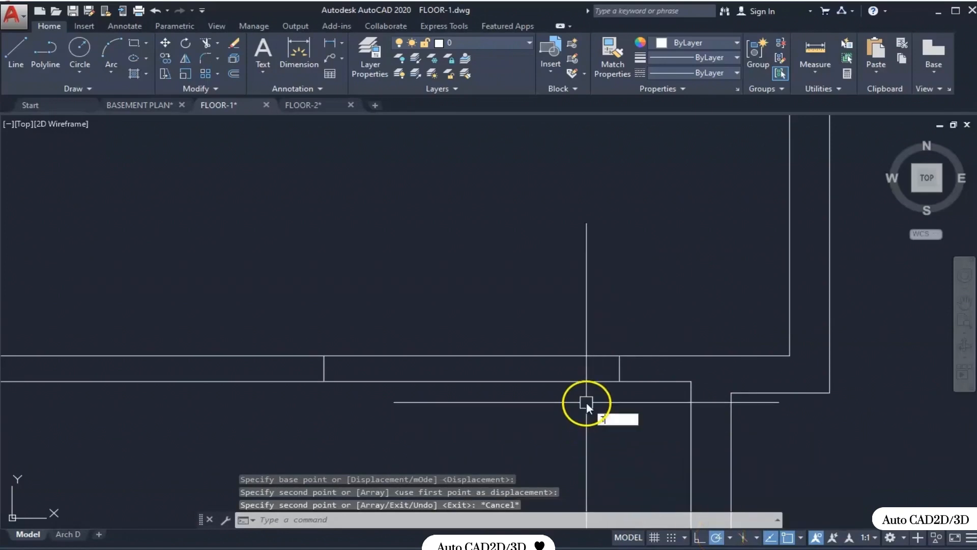
pyautogui.write('R')
pyautogui.press('Return')
pyautogui.press('Return')
pyautogui.click(543, 312)
pyautogui.click(489, 414)
pyautogui.press('Escape')
# Draw a door centre line across the small closet's right wall, from the midpoint of its inner face to the outer face.
pyautogui.scroll(-5, 558, 396)
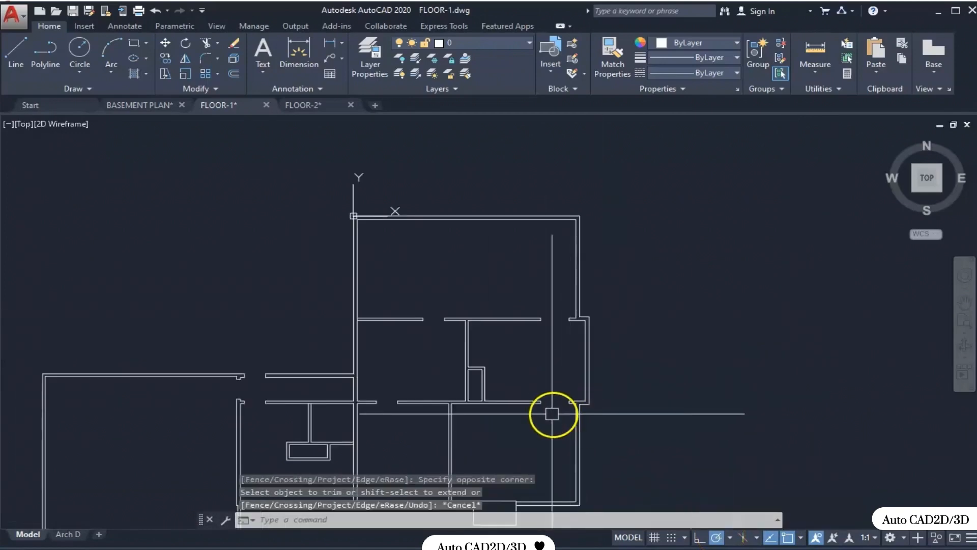
pyautogui.scroll(3, 552, 413)
pyautogui.moveTo(575, 413); pyautogui.dragTo(603, 418, button='middle')
pyautogui.scroll(3, 454, 387)
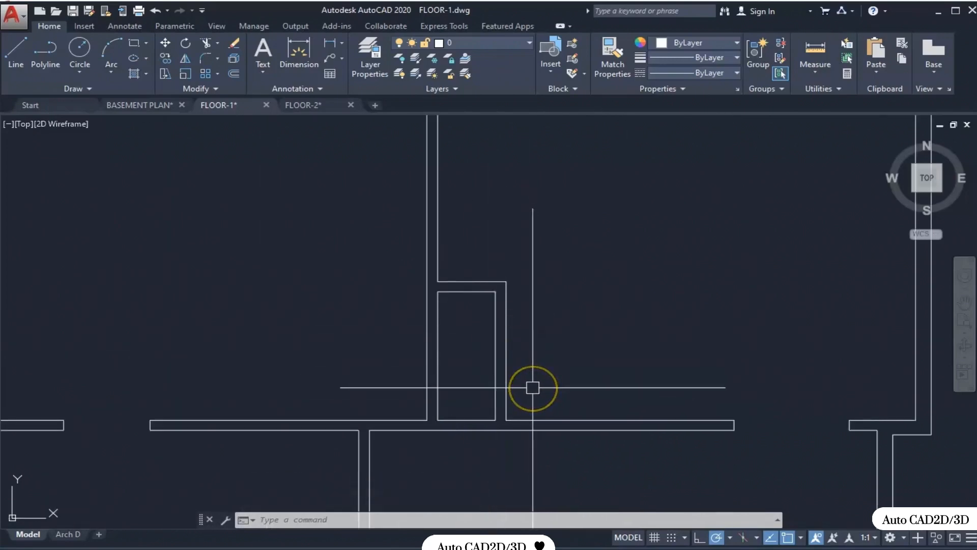
pyautogui.click(547, 398)
pyautogui.write('l')
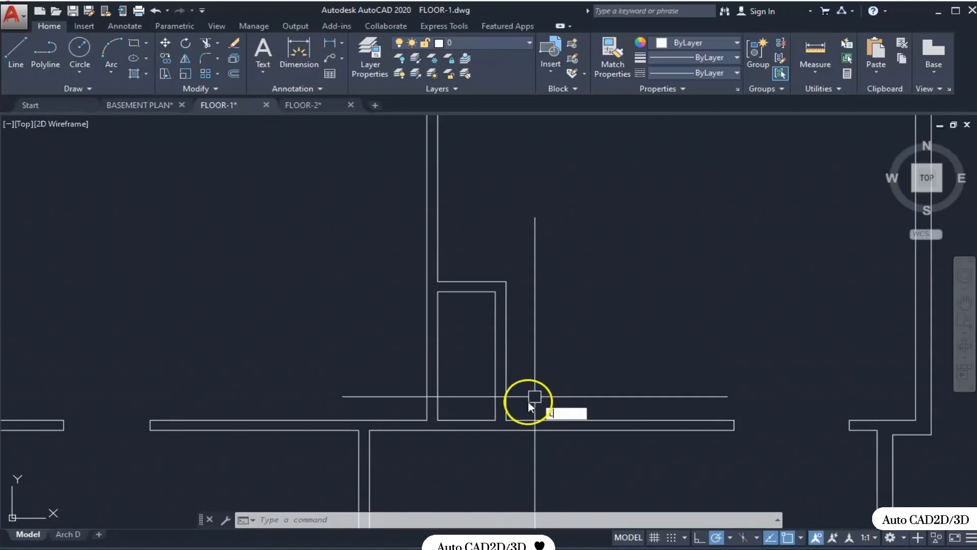
pyautogui.press('Return')
pyautogui.click(499, 359)
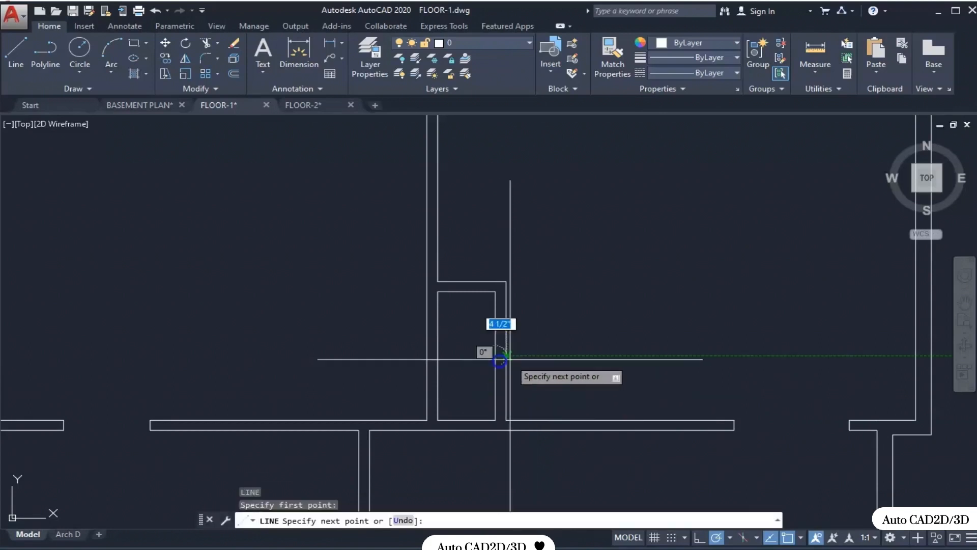
pyautogui.click(507, 356)
pyautogui.press('Escape')
# Offset the closet's door centre line 1.5' up and down to form the jambs.
pyautogui.scroll(2, 502, 356)
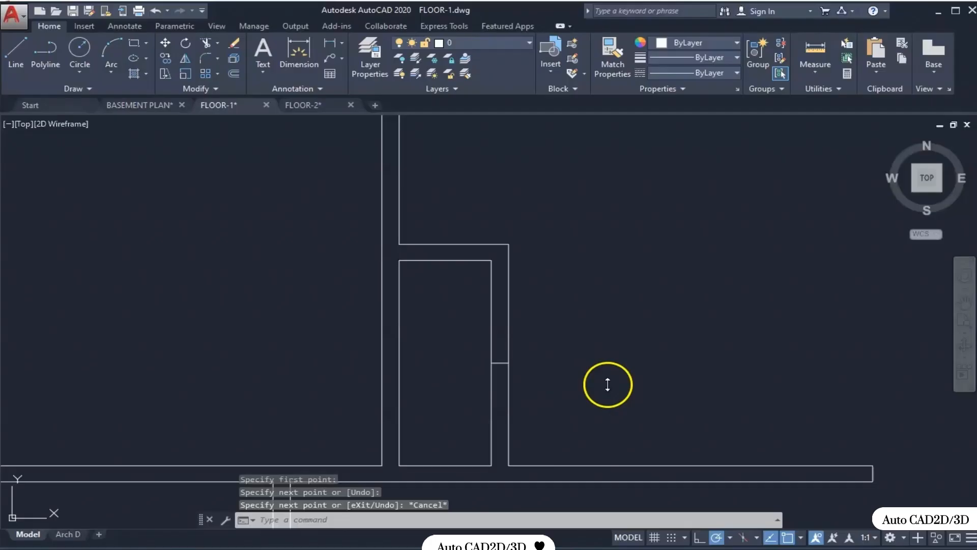
pyautogui.moveTo(510, 382); pyautogui.dragTo(511, 383, button='middle')
pyautogui.write('o')
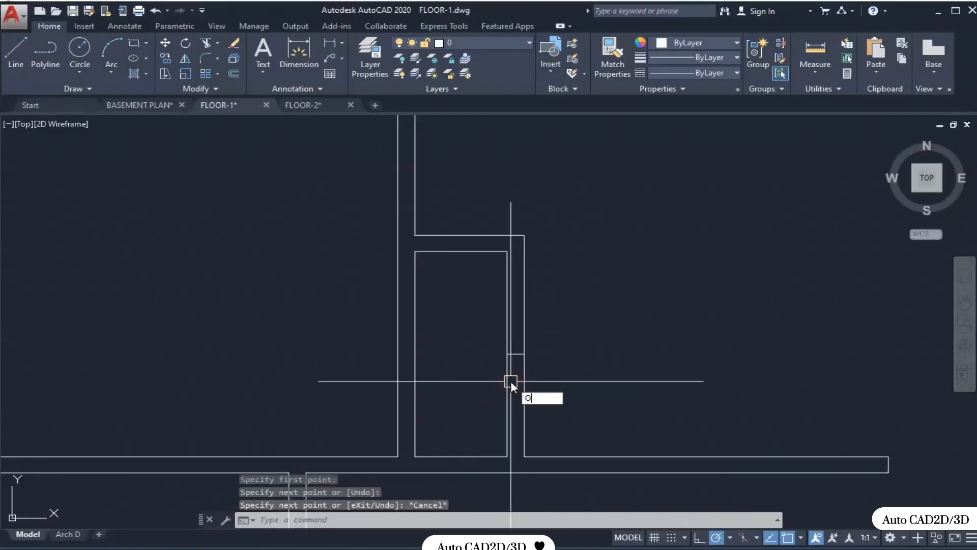
pyautogui.press('Return')
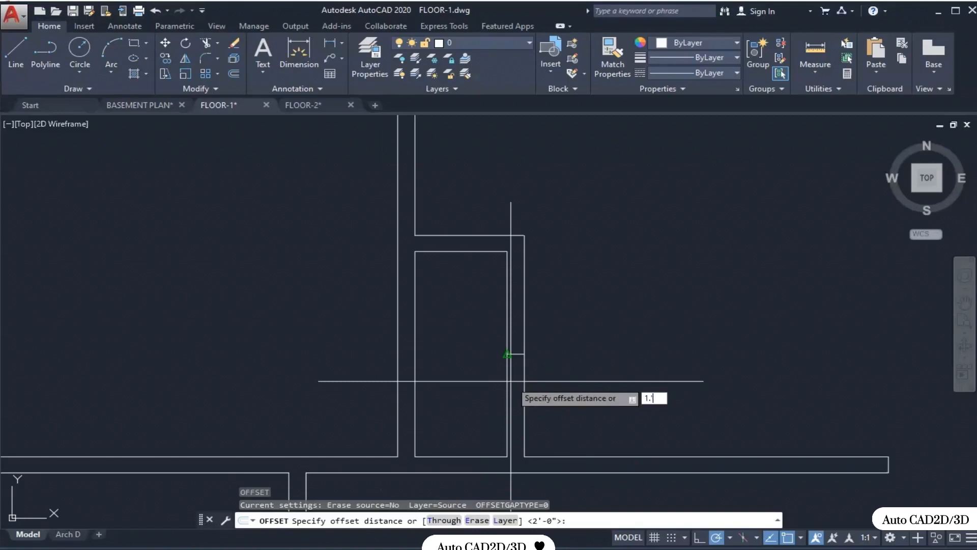
pyautogui.press('Return')
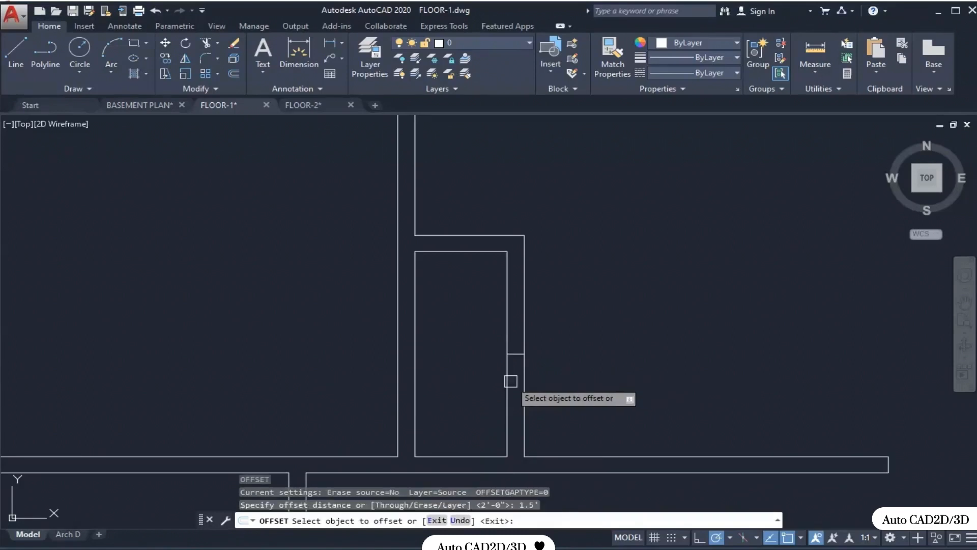
pyautogui.click(515, 354)
pyautogui.click(514, 327)
pyautogui.scroll(2, 512, 351)
pyautogui.click(513, 353)
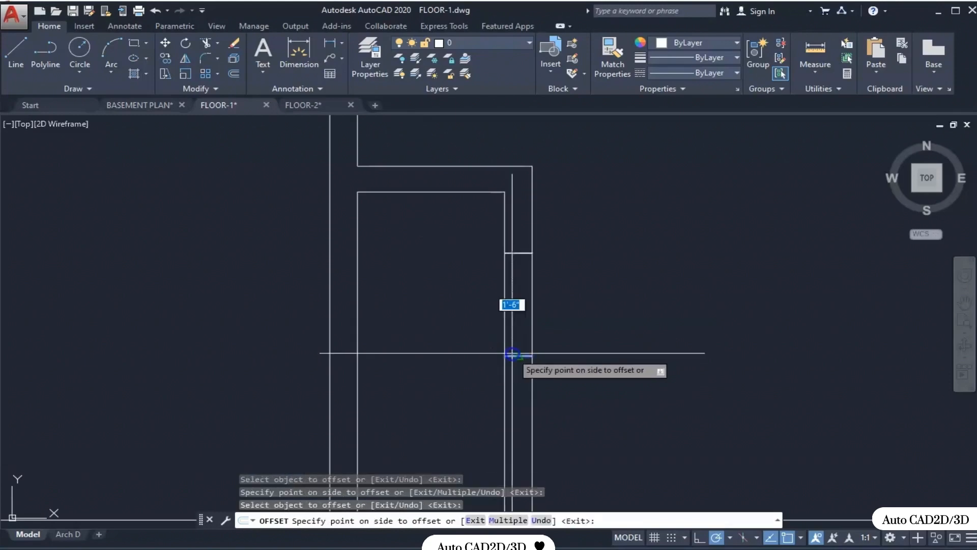
pyautogui.click(517, 379)
pyautogui.press('Escape')
# Trim both lines of the closet's right wall between the jambs and erase the leftover centre line.
pyautogui.press('Return')
pyautogui.press('Return')
pyautogui.click(561, 334)
pyautogui.click(485, 399)
pyautogui.press('Escape')
pyautogui.click(553, 346)
pyautogui.click(450, 388)
pyautogui.press('Delete')
# Offset the lower line of the horizontal wall above the two lower rooms 4'-0-7/8" downward, beside their dividing wall.
pyautogui.scroll(-3, 583, 349)
pyautogui.moveTo(582, 349)
pyautogui.mouseDown(button='middle')
pyautogui.moveTo(621, 368)
pyautogui.moveTo(697, 340)
pyautogui.mouseUp(button='middle')
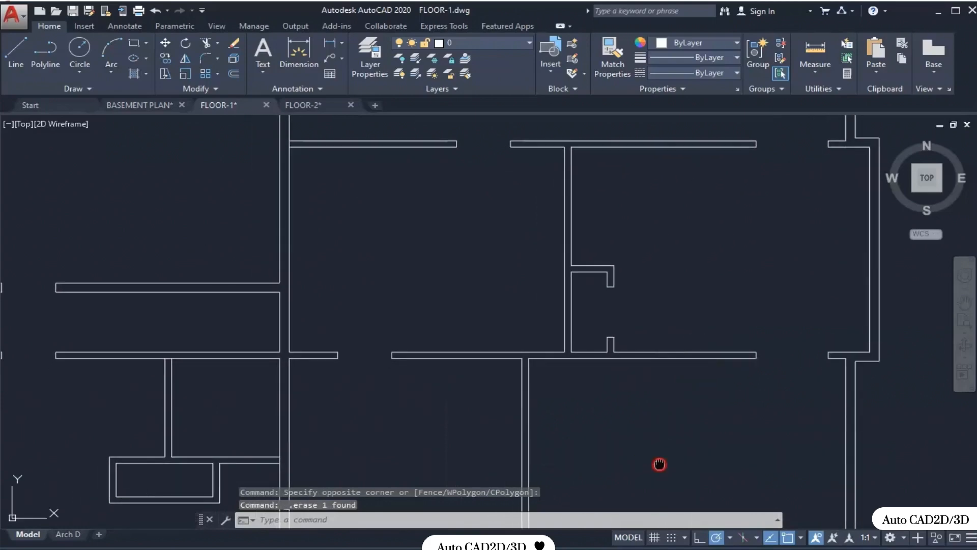
pyautogui.moveTo(660, 464); pyautogui.dragTo(739, 367, button='middle')
pyautogui.scroll(2, 579, 305)
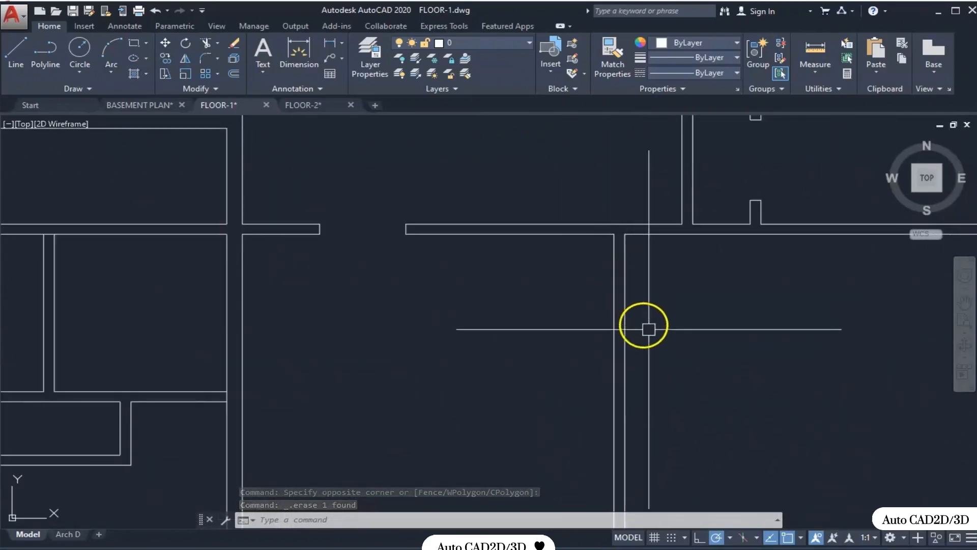
pyautogui.write('o')
pyautogui.press('Return')
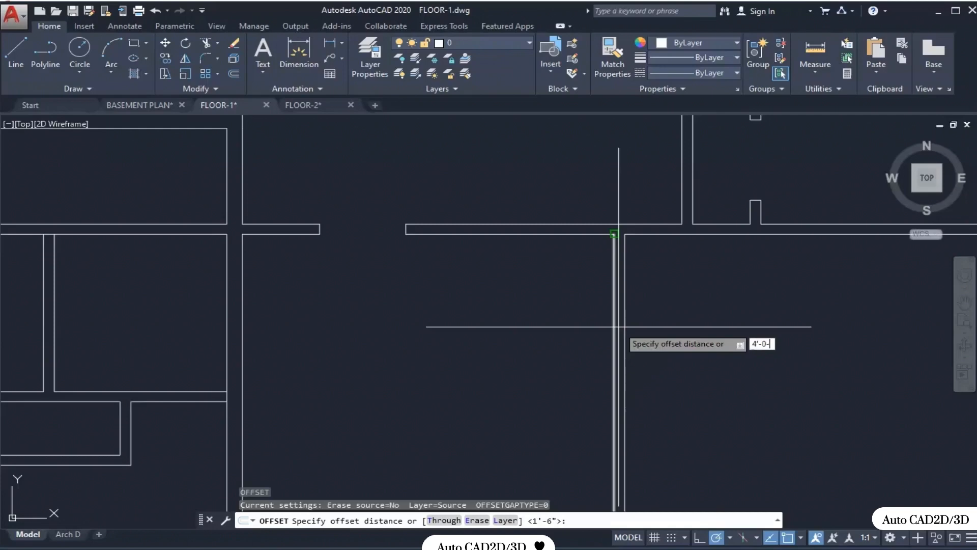
pyautogui.write("4'-0-7/8")
pyautogui.press('Return')
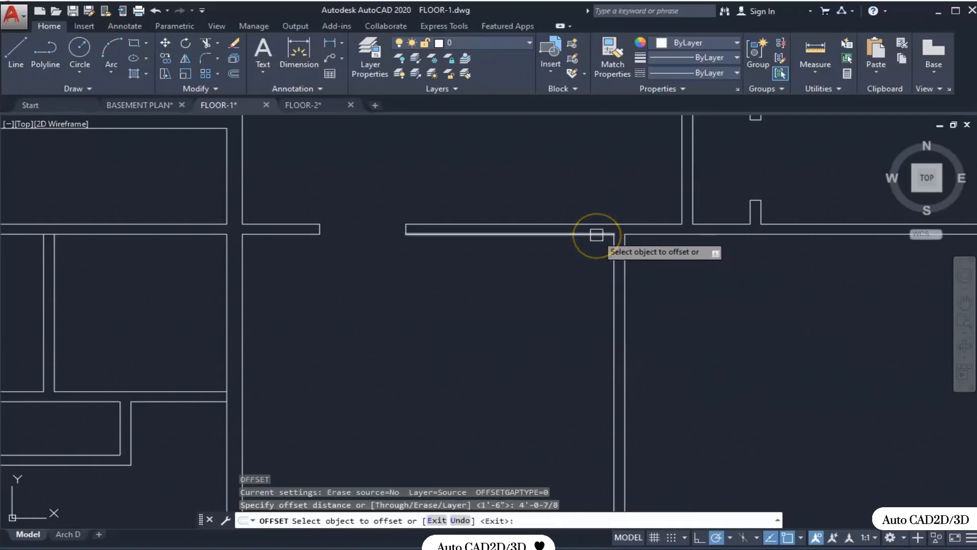
pyautogui.click(596, 235)
pyautogui.click(604, 339)
pyautogui.press('Escape')
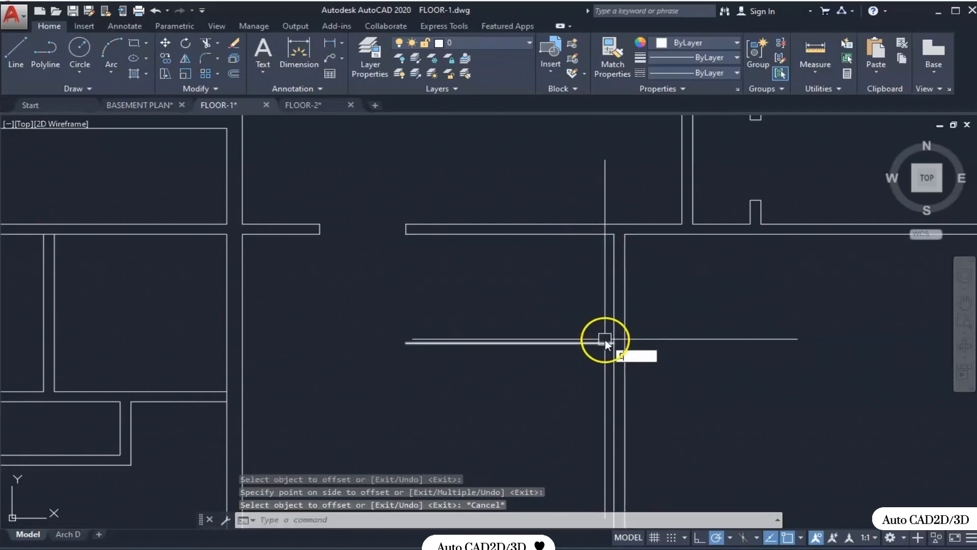
# Extend the offset line to the right face of the vertical wall dividing the two lower rooms.
pyautogui.write('ex')
pyautogui.press('Return')
pyautogui.click(625, 328)
pyautogui.press('Return')
pyautogui.click(544, 334)
pyautogui.click(517, 323)
pyautogui.press('Escape')
pyautogui.press('Escape')
# Trim the part of the offset line left of the dividing wall, leaving only the door centre line across it.
pyautogui.write('tr')
pyautogui.press('Return')
pyautogui.press('Return')
pyautogui.click(572, 316)
pyautogui.click(538, 350)
pyautogui.scroll(7, 626, 361)
pyautogui.press('Escape')
# Offset the door centre line across the wall dividing the two lower rooms 2' to both sides.
pyautogui.click(619, 241)
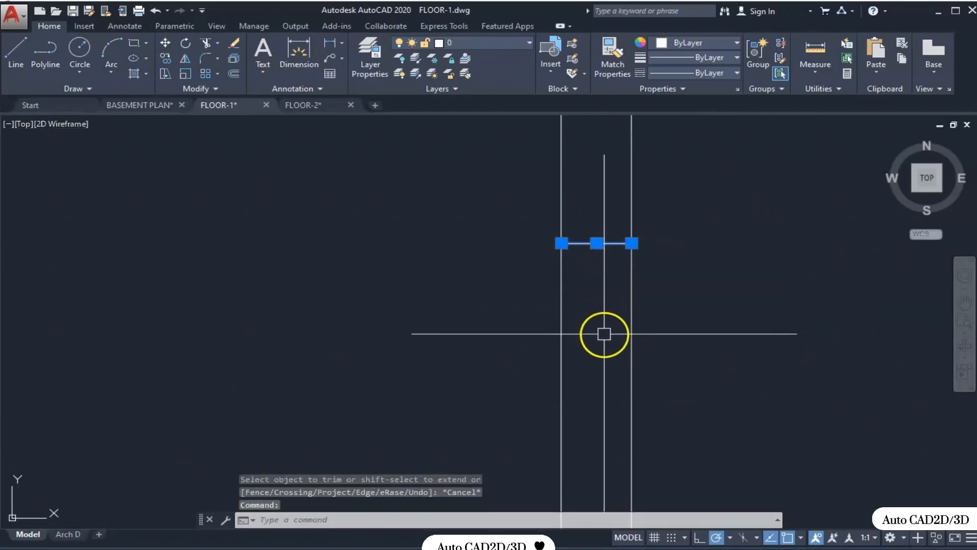
pyautogui.write('o')
pyautogui.press('Return')
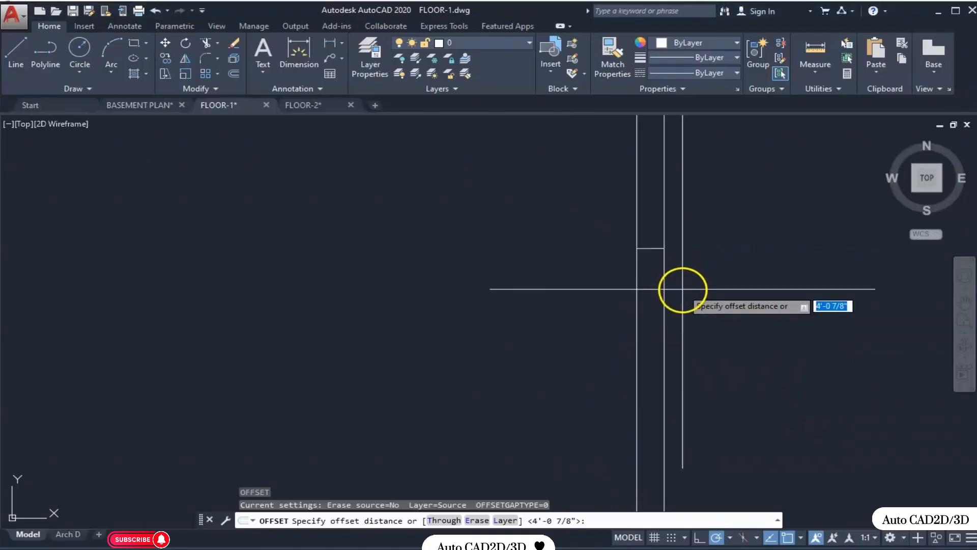
pyautogui.write("2'")
pyautogui.press('Return')
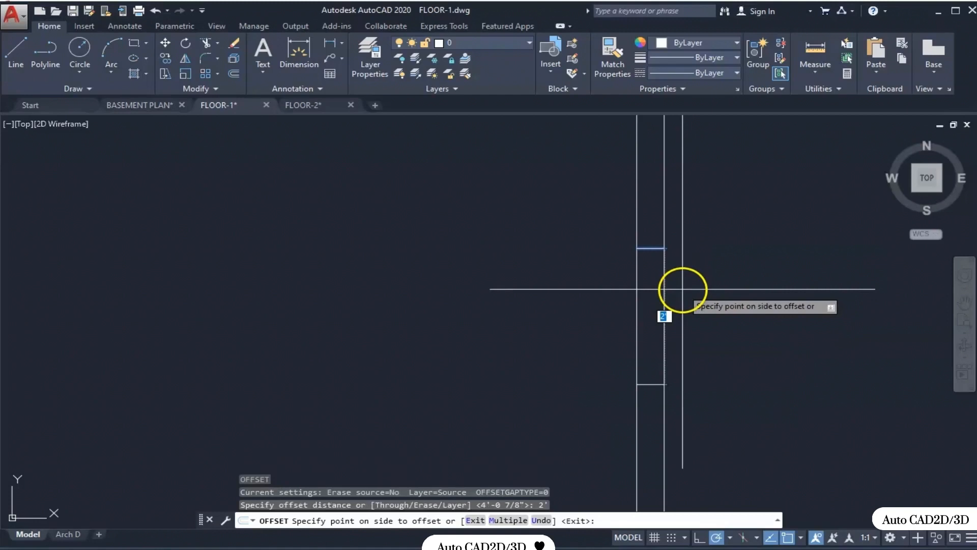
pyautogui.click(652, 311)
pyautogui.click(647, 248)
pyautogui.click(648, 212)
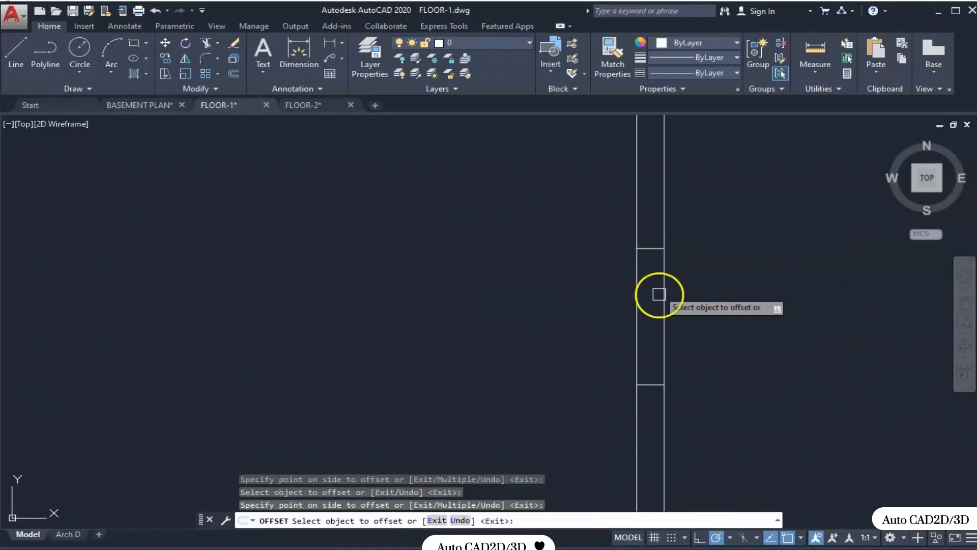
# Trim both lines of that dividing wall between the 2' offset jambs and erase the leftover centre line.
pyautogui.scroll(-4, 662, 311)
pyautogui.press('Escape')
pyautogui.scroll(2, 668, 299)
pyautogui.press('Return')
pyautogui.press('Return')
pyautogui.click(683, 255)
pyautogui.click(627, 315)
pyautogui.press('Escape')
pyautogui.click(683, 264)
pyautogui.click(588, 295)
pyautogui.press('Delete')
pyautogui.scroll(-2, 668, 287)
pyautogui.scroll(-2, 667, 287)
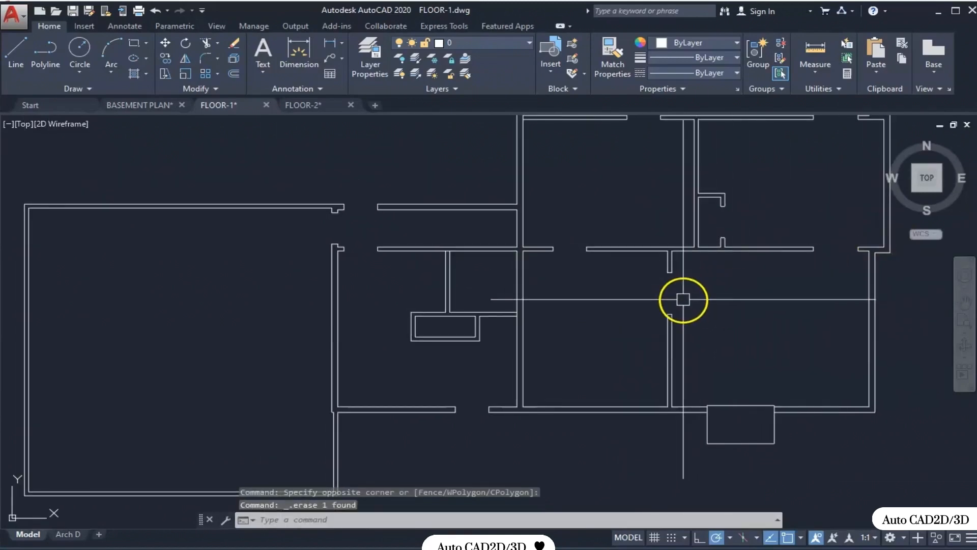
# Offset the outer line of the bottom exterior wall 5'-4-1/8" upward, beside the vertical wall right of the small rectangular closet.
pyautogui.moveTo(634, 360); pyautogui.dragTo(670, 347, button='middle')
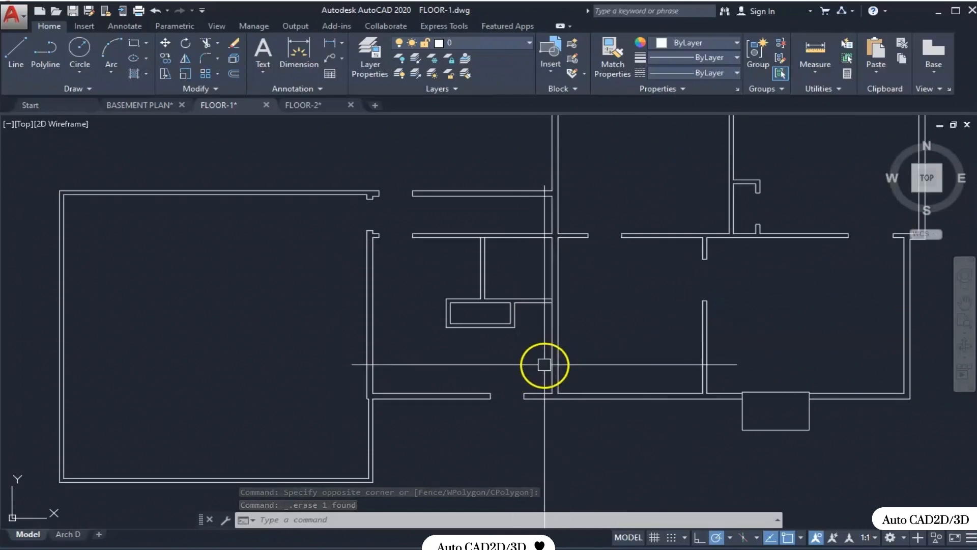
pyautogui.scroll(2, 558, 389)
pyautogui.write('o')
pyautogui.press('Return')
pyautogui.scroll(2, 513, 358)
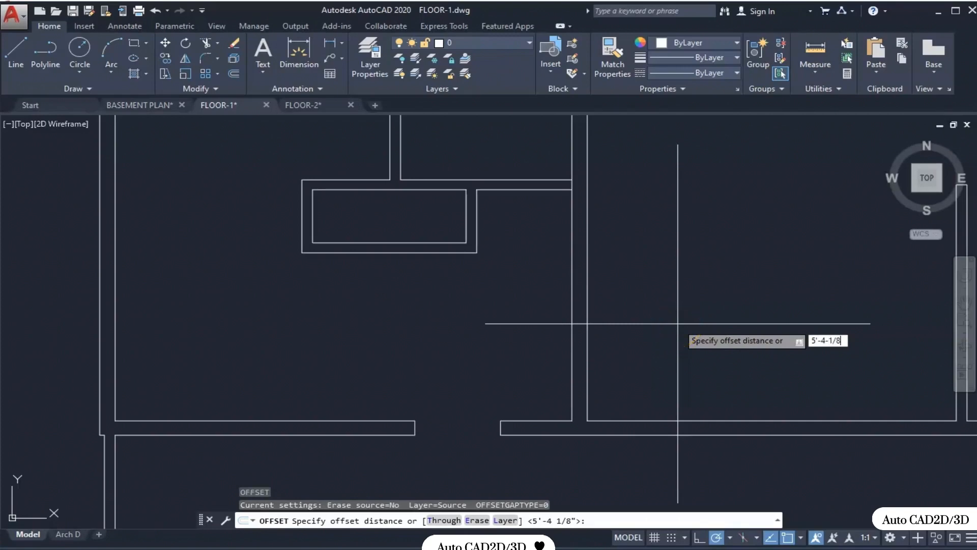
pyautogui.write("5'-4-1/8")
pyautogui.press('Return')
pyautogui.click(627, 443)
pyautogui.click(654, 329)
# Trim the offset line on both sides of the vertical wall and erase the leftover piece, leaving only the door centre line across the wall.
pyautogui.press('Escape')
pyautogui.press('Return')
pyautogui.press('Return')
pyautogui.click(650, 267)
pyautogui.click(595, 317)
pyautogui.click(524, 279)
pyautogui.click(492, 312)
pyautogui.press('Escape')
pyautogui.scroll(-4, 504, 324)
pyautogui.click(796, 306)
pyautogui.click(735, 351)
# Offset the door centre line in the vertical wall 1.5' upward and downward.
pyautogui.scroll(5, 603, 349)
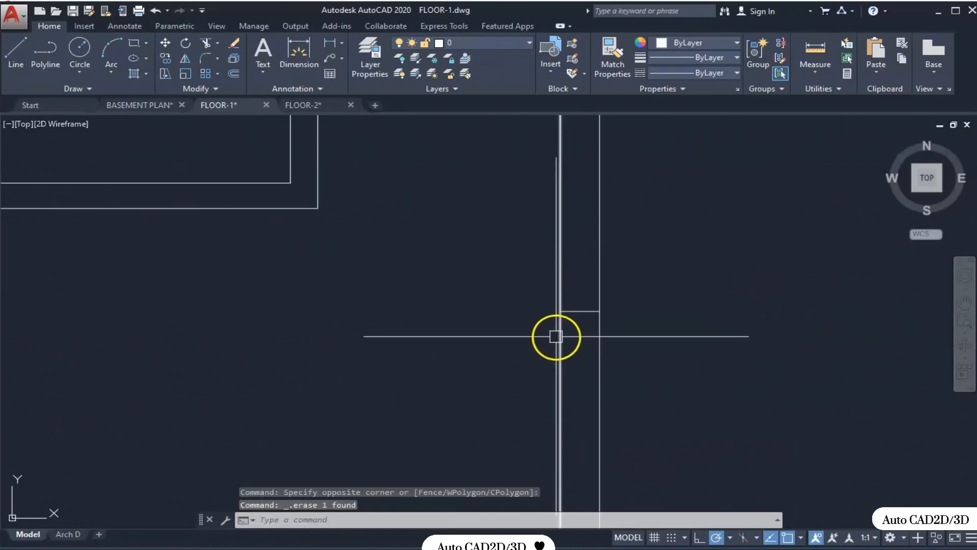
pyautogui.press('Return')
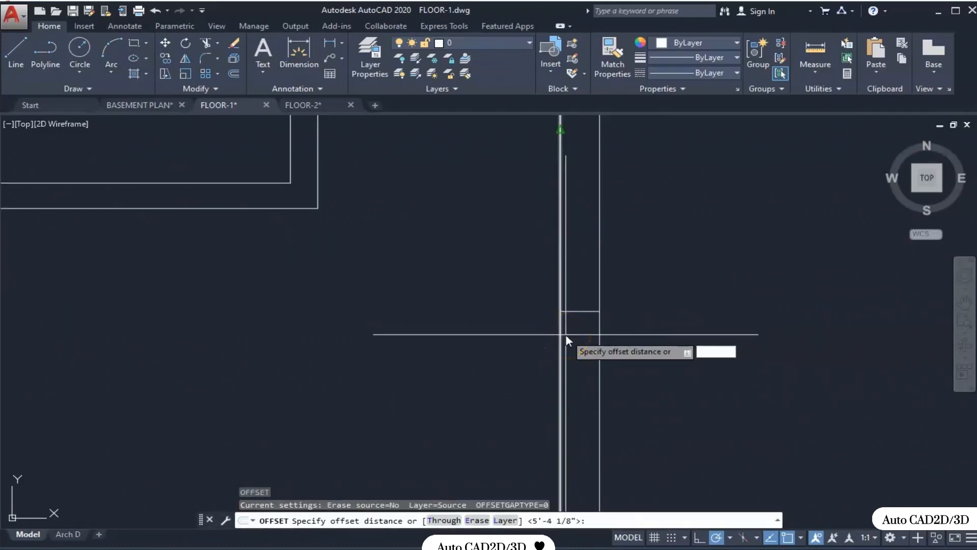
pyautogui.press('Return')
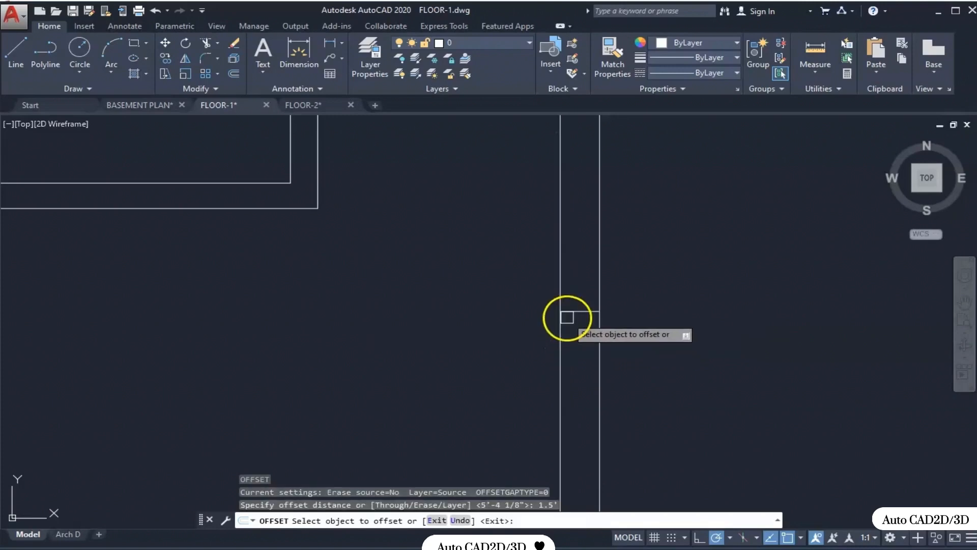
pyautogui.click(575, 311)
pyautogui.click(578, 320)
pyautogui.click(580, 311)
pyautogui.click(582, 277)
pyautogui.press('Escape')
# Trim both lines of the vertical wall between the 1.5' offset jambs and erase the leftover centre line.
pyautogui.write('TR')
pyautogui.press('Return')
pyautogui.click(630, 276)
pyautogui.click(524, 344)
pyautogui.press('Escape')
pyautogui.click(641, 275)
pyautogui.click(578, 308)
pyautogui.press('Delete')
pyautogui.scroll(-5, 558, 350)
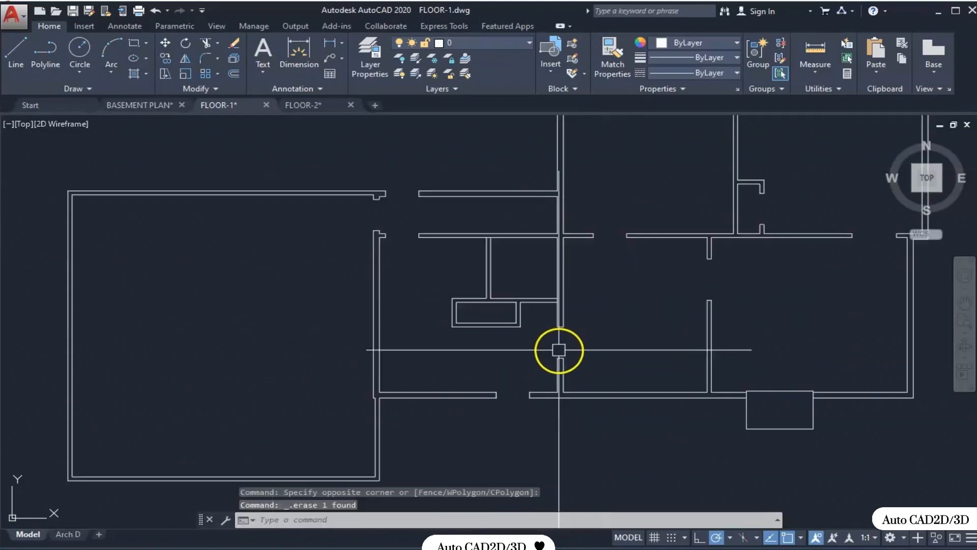
# Check the door sizes on the slide and draw a centre line across the midpoint of the short horizontal wall right of the closet.
pyautogui.click(330, 549)
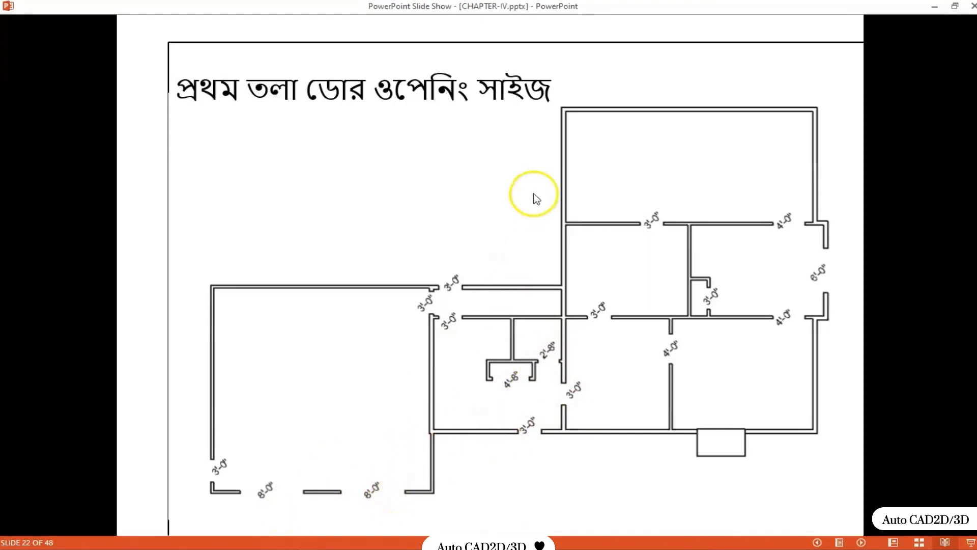
pyautogui.hotkey('alt', 'Tab')
pyautogui.scroll(5, 600, 322)
pyautogui.scroll(4, 559, 373)
pyautogui.write('l')
pyautogui.press('Return')
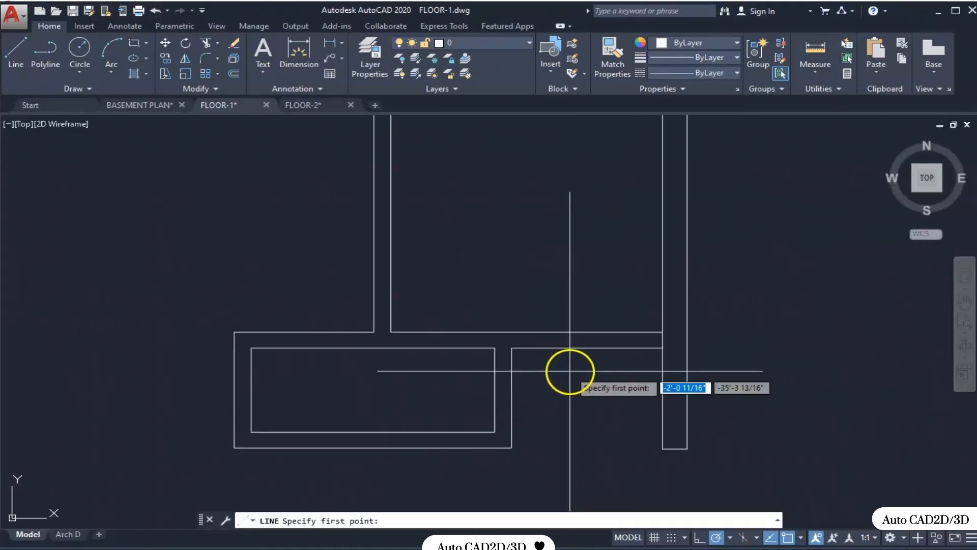
pyautogui.click(587, 348)
pyautogui.press('Escape')
# Recheck the opening size on the slide and offset the short horizontal wall's door centre line 1'-4" to both sides.
pyautogui.scroll(2, 596, 340)
pyautogui.scroll(2, 594, 344)
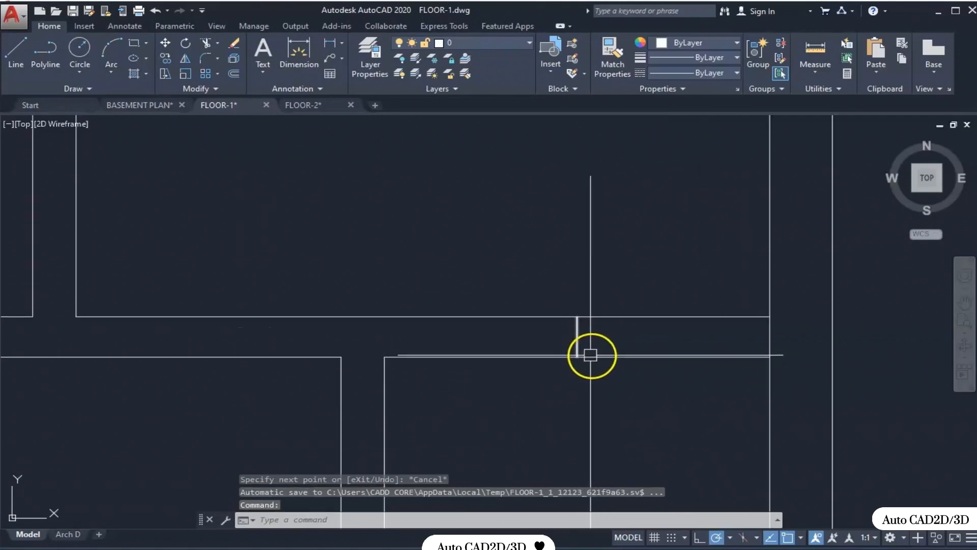
pyautogui.hotkey('alt', 'Tab')
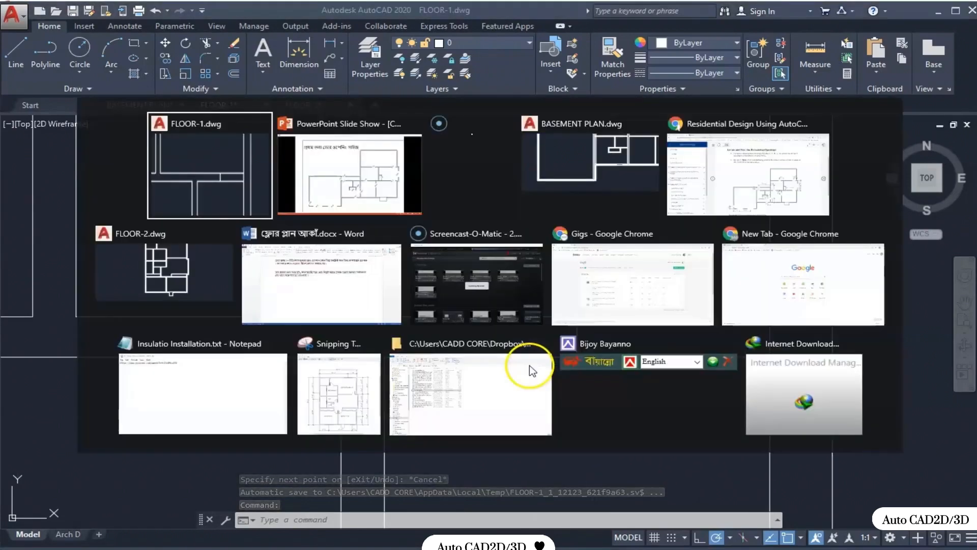
pyautogui.hotkey('alt', 'Tab')
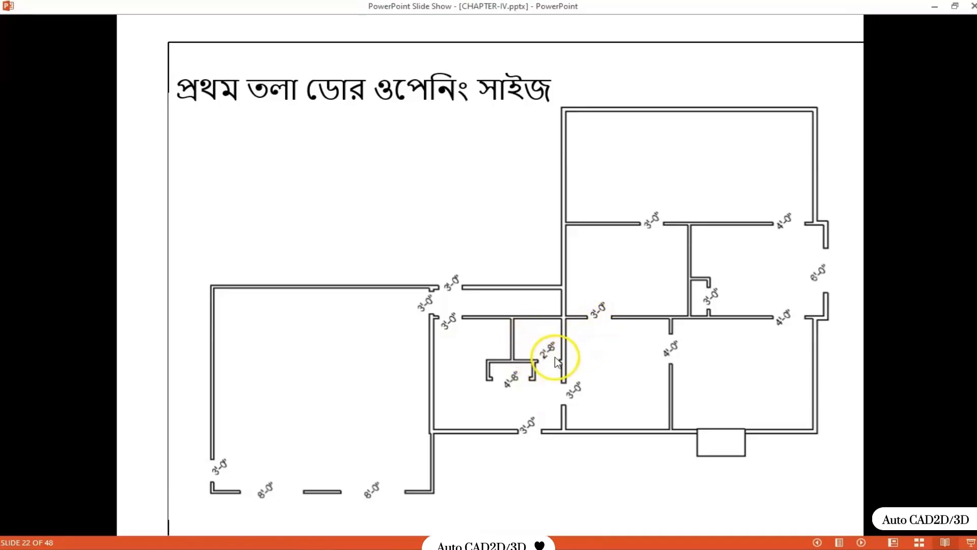
pyautogui.hotkey('alt', 'Tab')
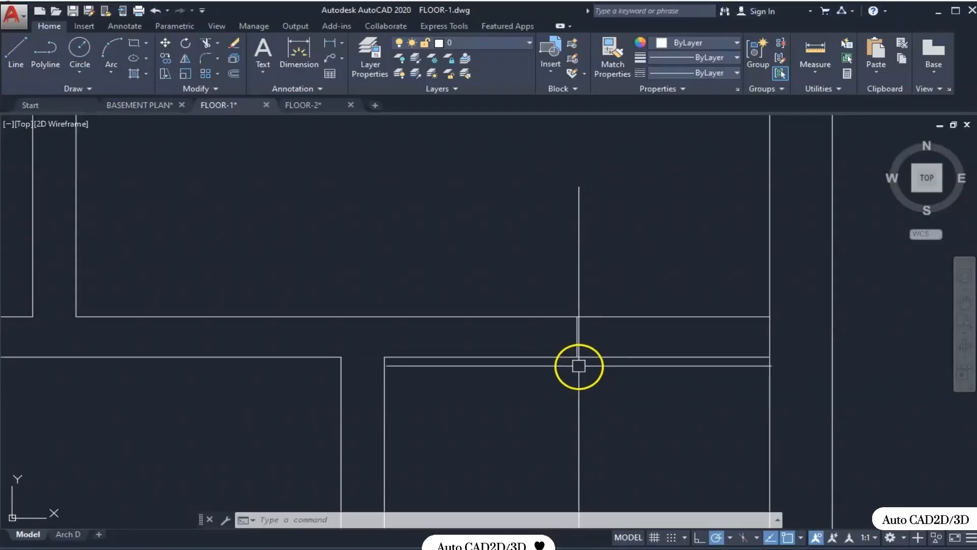
pyautogui.write('o')
pyautogui.press('Return')
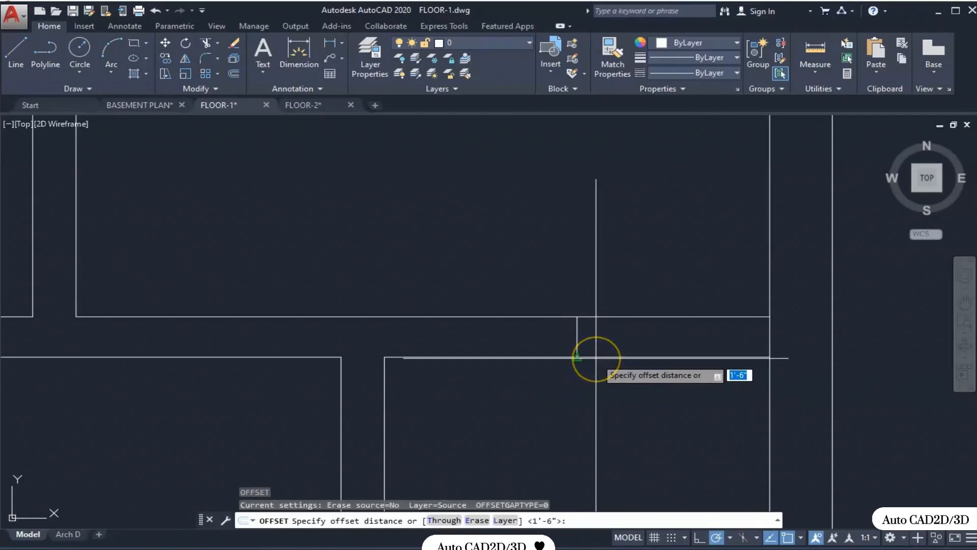
pyautogui.write("1'4")
pyautogui.press('Return')
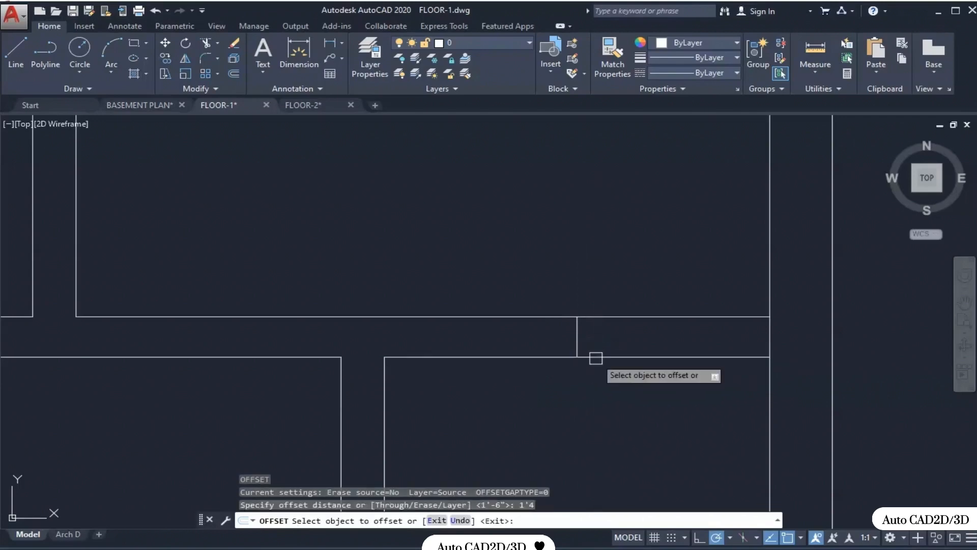
pyautogui.click(582, 334)
pyautogui.click(592, 336)
pyautogui.click(580, 336)
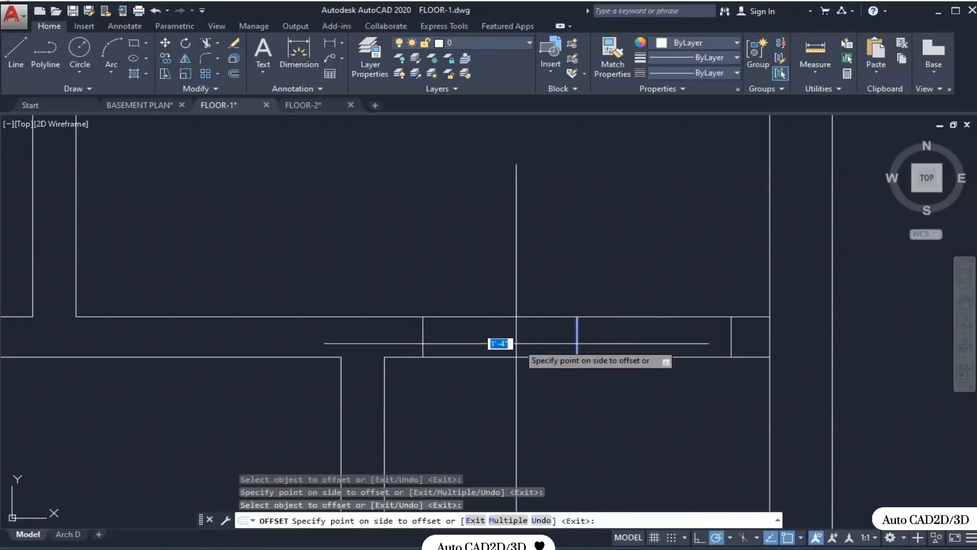
pyautogui.click(514, 344)
pyautogui.press('Escape')
pyautogui.press('Escape')
# Trim both lines of the short horizontal wall between the jambs and erase the leftover centre line.
pyautogui.write('tr')
pyautogui.press('Return')
pyautogui.click(601, 271)
pyautogui.click(528, 413)
pyautogui.press('Escape')
pyautogui.click(594, 229)
pyautogui.click(538, 395)
pyautogui.press('Delete')
pyautogui.scroll(-3, 589, 349)
pyautogui.scroll(2, 484, 399)
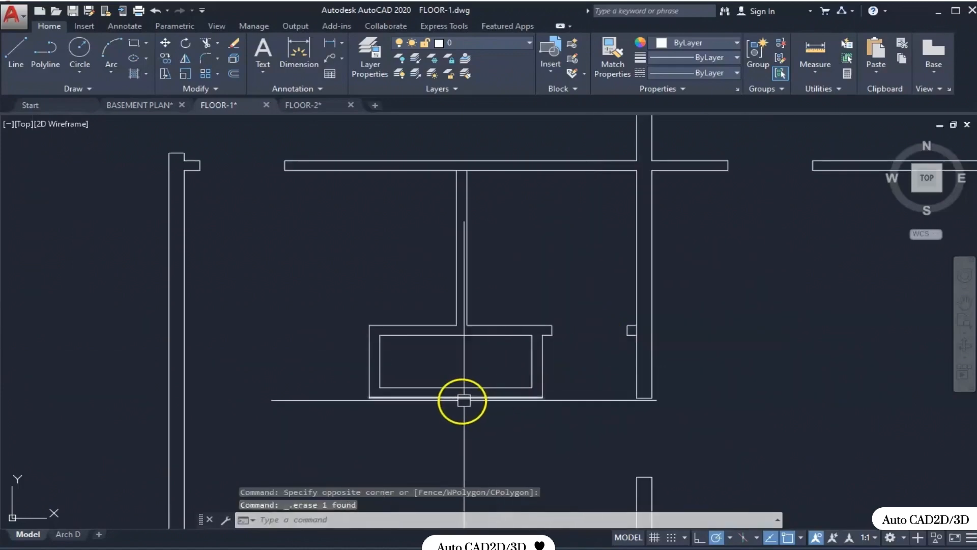
# Draw a door centre line across the small rectangular closet's bottom wall at its midpoint.
pyautogui.press('Return')
pyautogui.click(532, 394)
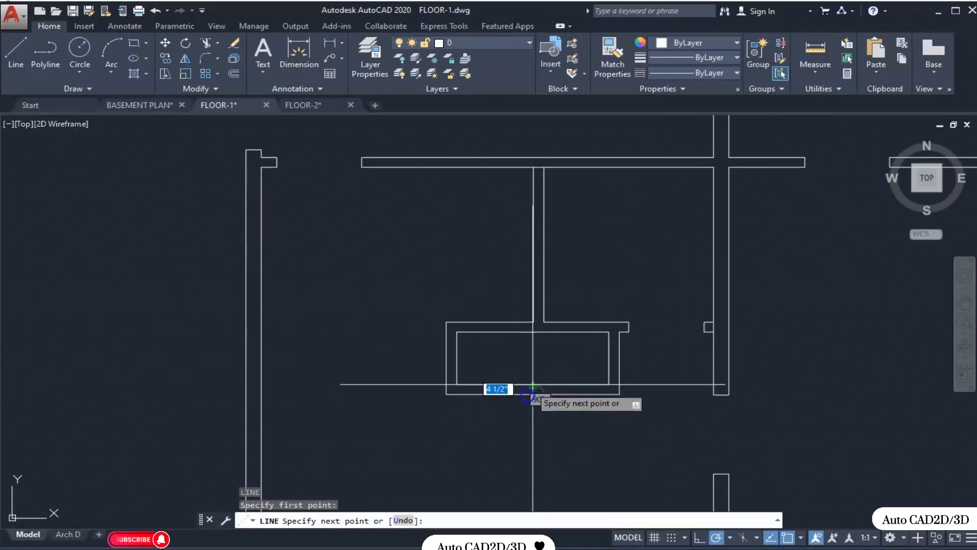
pyautogui.click(533, 384)
pyautogui.scroll(3, 528, 400)
pyautogui.press('Escape')
# Offset the centre line in the closet's bottom wall 2'-4" to both sides.
pyautogui.write('o')
pyautogui.press('Return')
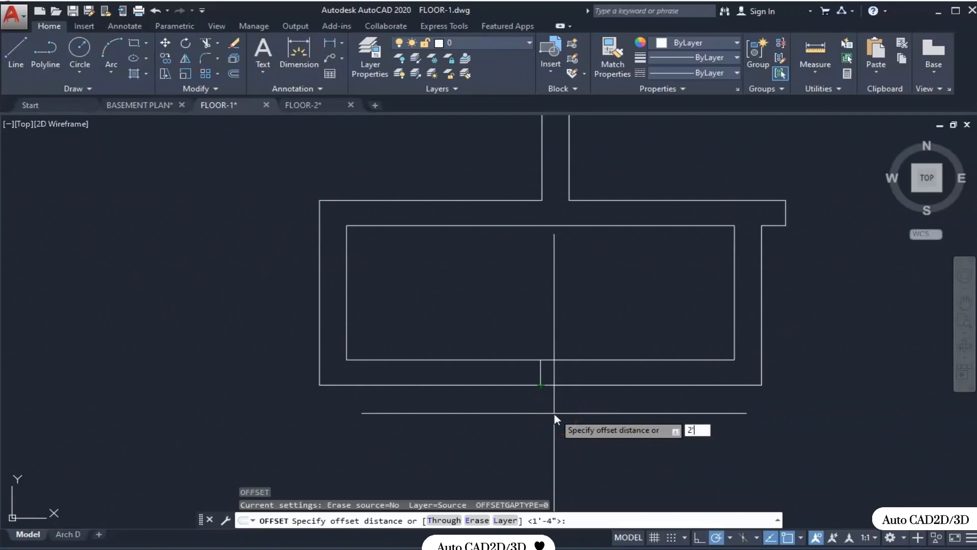
pyautogui.press('Return')
pyautogui.scroll(4, 545, 391)
pyautogui.click(539, 371)
pyautogui.click(559, 350)
pyautogui.scroll(-4, 537, 346)
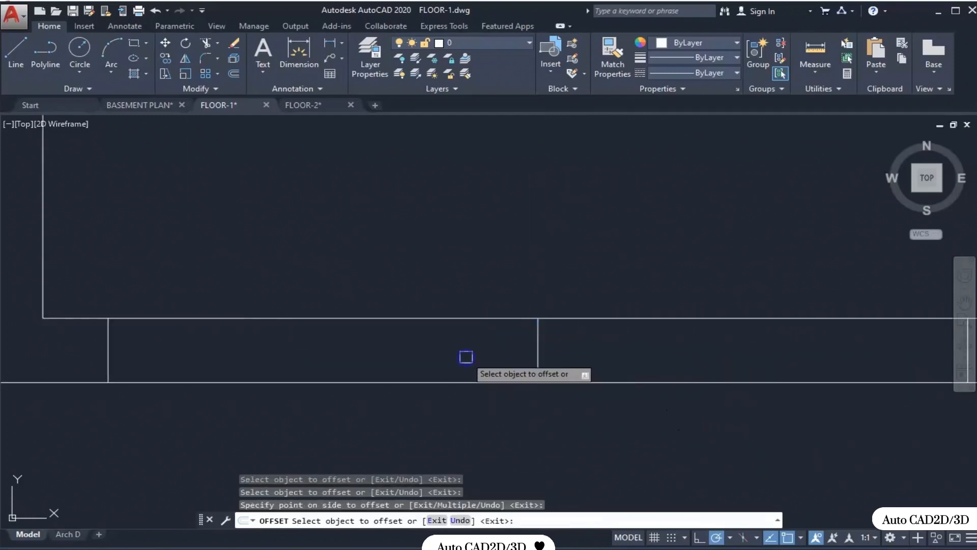
pyautogui.press('Escape')
# Trim both lines of the closet's bottom wall between the jambs and erase the leftover centre line.
pyautogui.write('tr')
pyautogui.press('Return')
pyautogui.press('Return')
pyautogui.click(504, 336)
pyautogui.click(479, 391)
pyautogui.press('Escape')
pyautogui.click(512, 322)
pyautogui.click(466, 376)
pyautogui.press('Delete')
pyautogui.scroll(-3, 645, 398)
# Offset the outer line of the large left room's left wall 7'-8" to the right.
pyautogui.moveTo(645, 399)
pyautogui.mouseDown(button='middle')
pyautogui.moveTo(678, 364)
pyautogui.moveTo(668, 381)
pyautogui.mouseUp(button='middle')
pyautogui.scroll(2, 543, 355)
pyautogui.scroll(-4, 612, 360)
pyautogui.moveTo(454, 389); pyautogui.dragTo(562, 347, button='middle')
pyautogui.scroll(-2, 563, 333)
pyautogui.moveTo(689, 334)
pyautogui.mouseDown(button='middle')
pyautogui.moveTo(603, 402)
pyautogui.moveTo(655, 399)
pyautogui.moveTo(693, 378)
pyautogui.mouseUp(button='middle')
pyautogui.scroll(3, 572, 413)
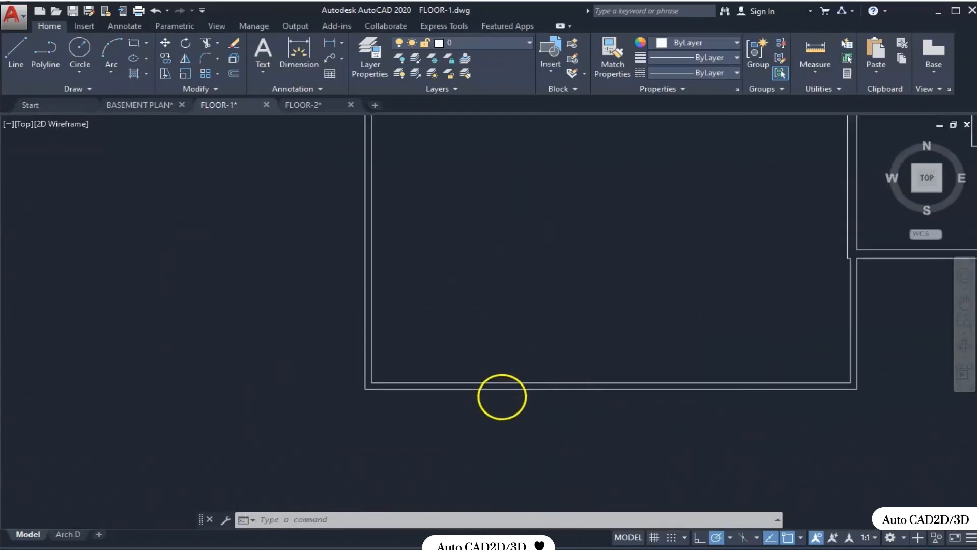
pyautogui.scroll(2, 507, 395)
pyautogui.moveTo(572, 415); pyautogui.dragTo(522, 390, button='middle')
pyautogui.scroll(-2, 478, 396)
pyautogui.moveTo(578, 406); pyautogui.dragTo(547, 408, button='middle')
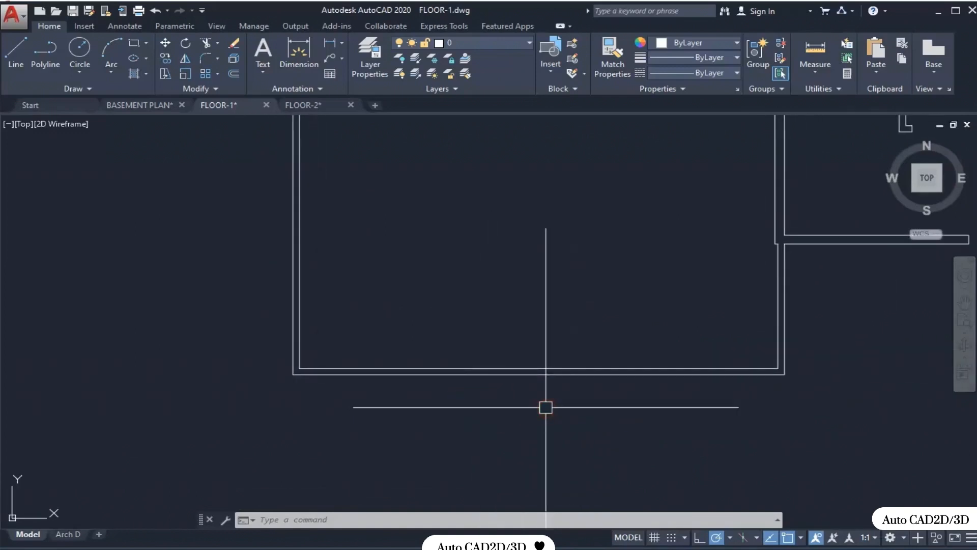
pyautogui.press('Return')
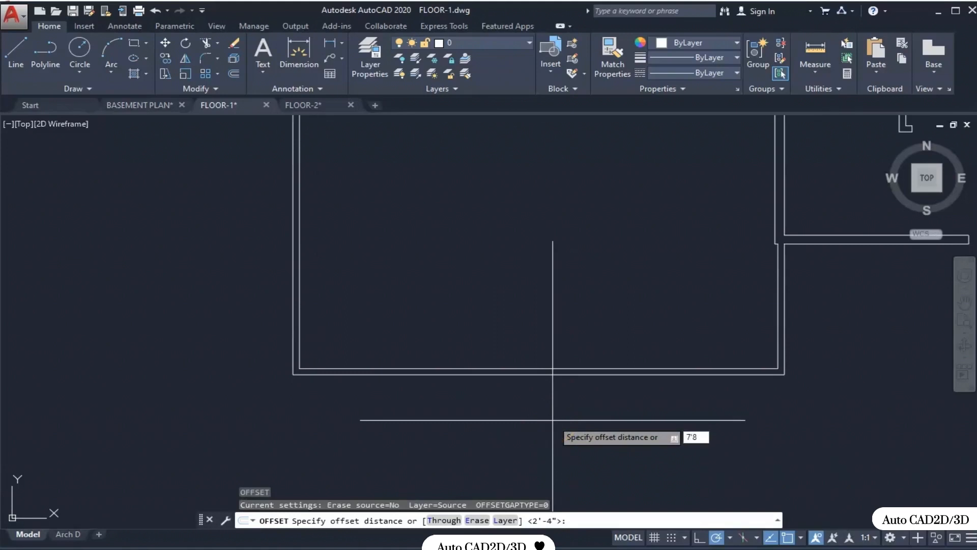
pyautogui.press('Return')
pyautogui.scroll(2, 291, 343)
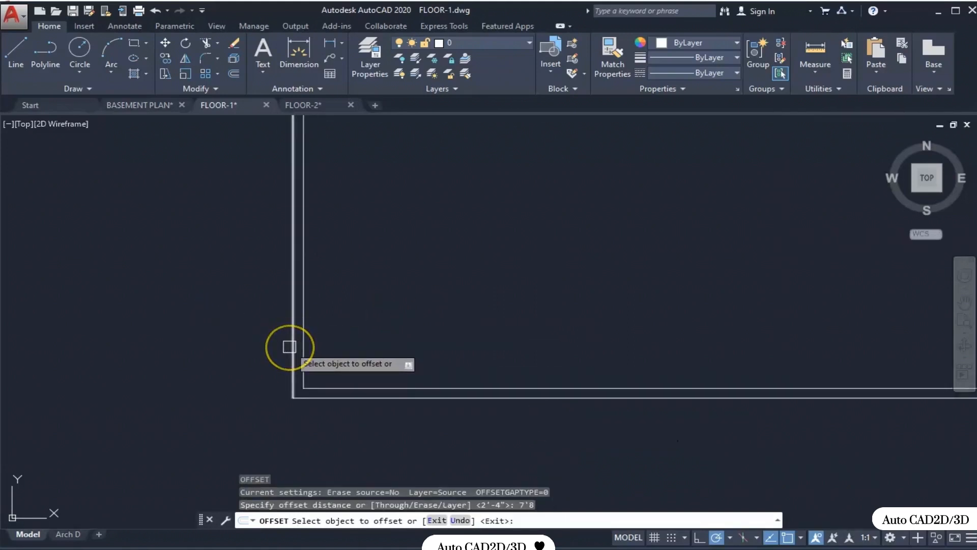
pyautogui.click(289, 347)
pyautogui.click(489, 336)
pyautogui.press('Return')
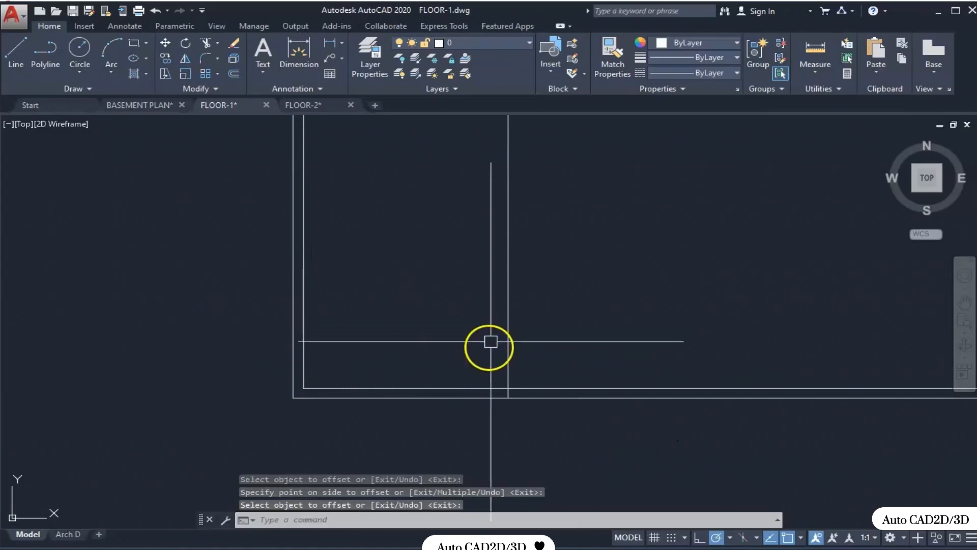
pyautogui.press('Escape')
pyautogui.press('Escape')
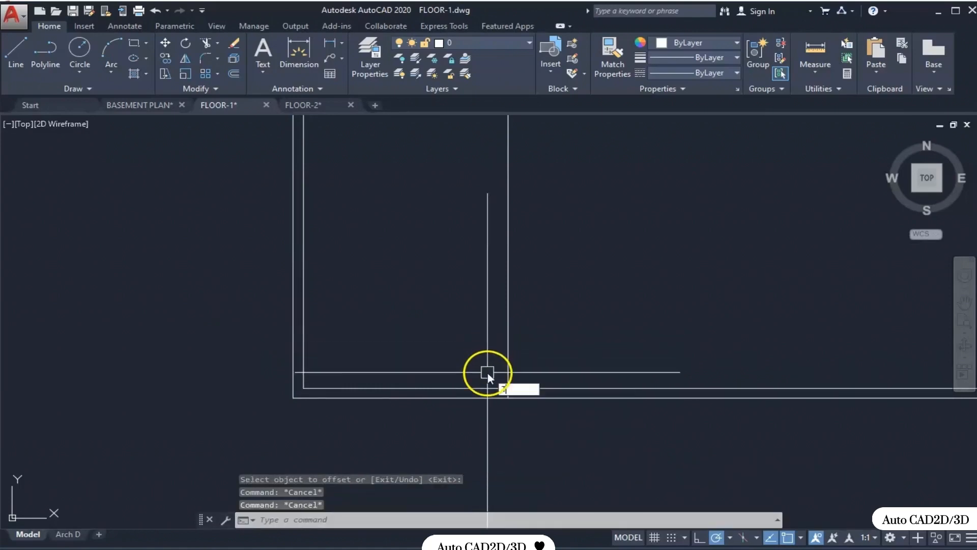
# Trim the offset line above the large left room's bottom wall, leaving only the door centre line across the wall.
pyautogui.write('TR')
pyautogui.press('Return')
pyautogui.press('Return')
pyautogui.click(543, 304)
pyautogui.click(457, 364)
pyautogui.press('Escape')
# Offset the door centre line in the large left room's bottom wall 4' to both sides.
pyautogui.scroll(2, 536, 383)
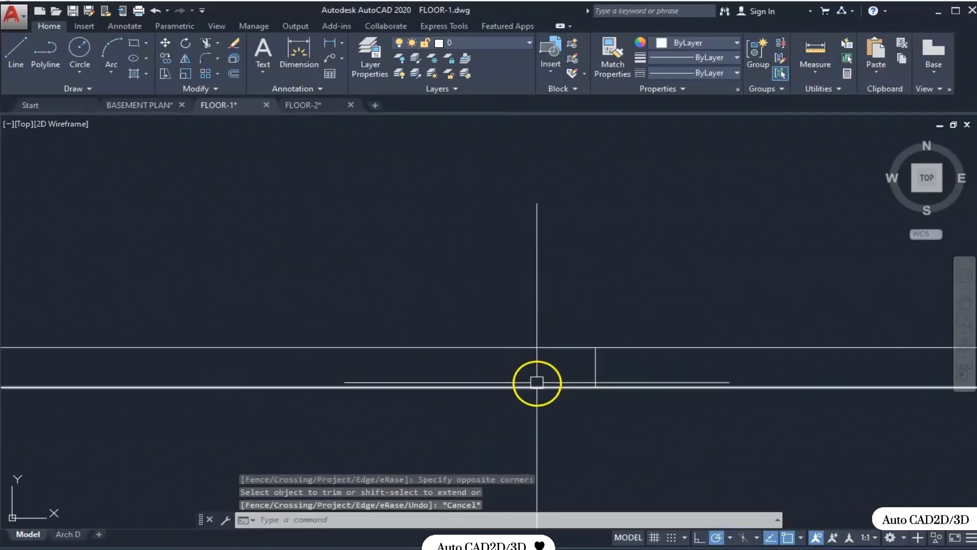
pyautogui.scroll(-2, 541, 380)
pyautogui.write('O')
pyautogui.press('Return')
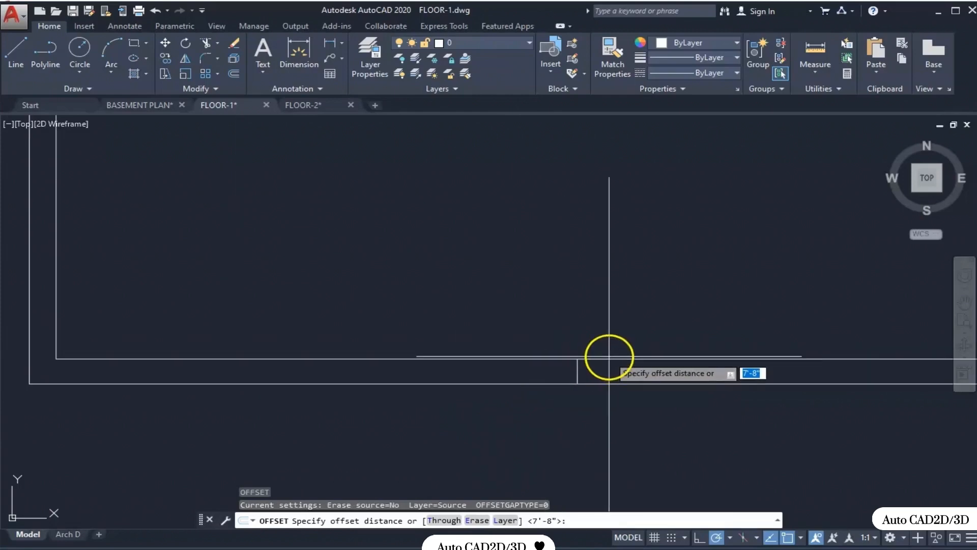
pyautogui.scroll(-3, 570, 387)
pyautogui.scroll(3, 570, 388)
pyautogui.write("4'")
pyautogui.press('Return')
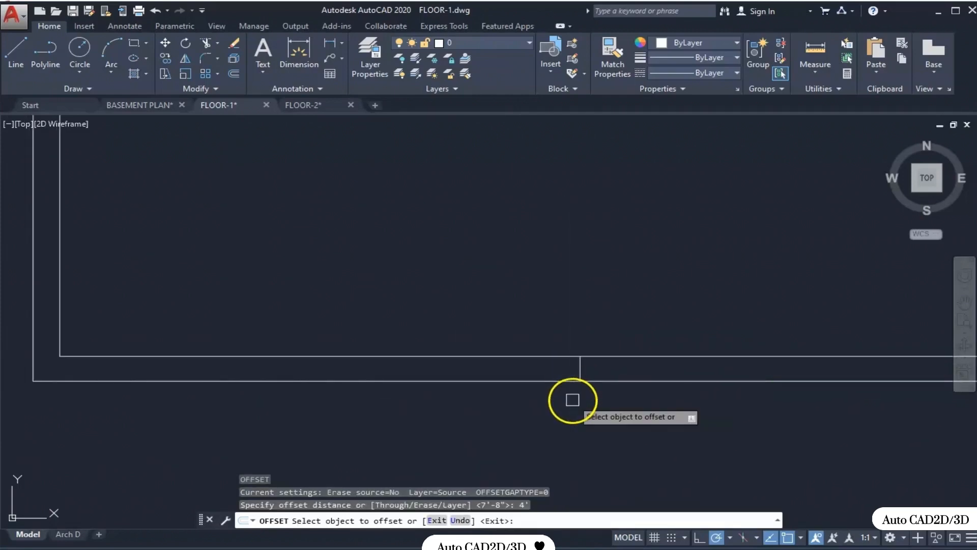
pyautogui.click(579, 365)
pyautogui.click(558, 369)
pyautogui.click(580, 369)
pyautogui.click(602, 367)
pyautogui.press('Escape')
# Trim both lines of the large left room's bottom wall between the two jambs of the first opening.
pyautogui.write('tr')
pyautogui.press('Return')
pyautogui.press('Return')
pyautogui.click(626, 320)
pyautogui.click(492, 442)
pyautogui.press('Escape')
pyautogui.scroll(-3, 489, 383)
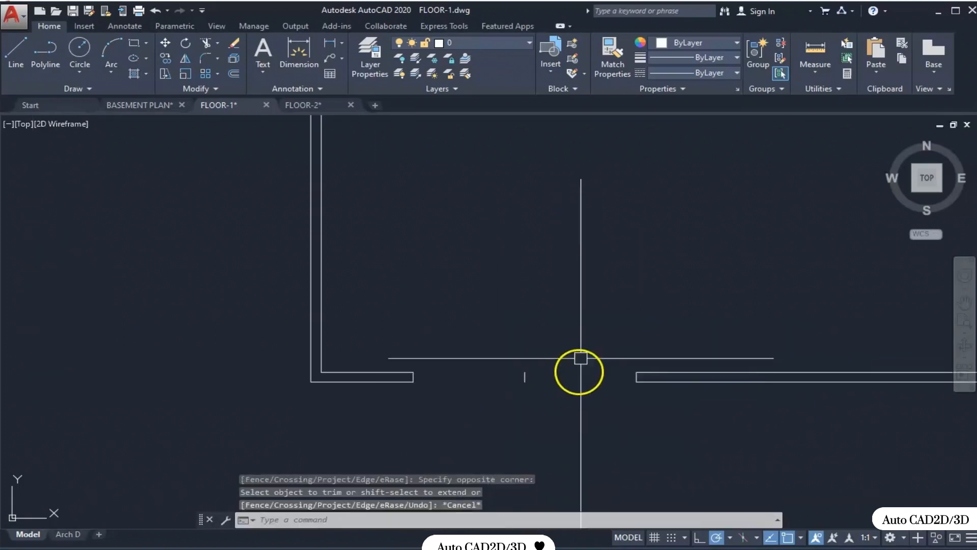
# Erase the first opening's leftover centre line and undo that erasure.
pyautogui.click(548, 343)
pyautogui.click(505, 398)
pyautogui.press('Delete')
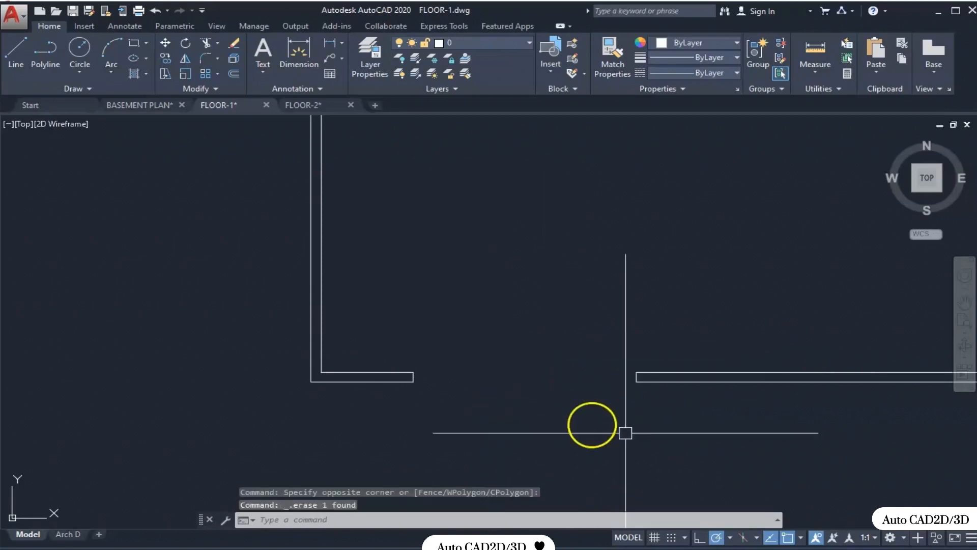
pyautogui.moveTo(626, 433); pyautogui.dragTo(500, 421, button='middle')
pyautogui.moveTo(661, 412); pyautogui.dragTo(561, 414, button='middle')
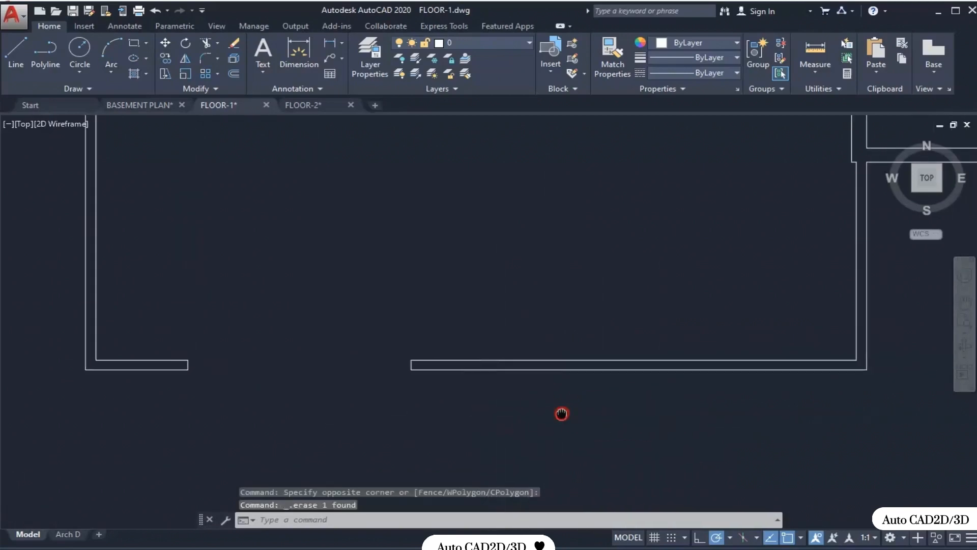
pyautogui.scroll(2, 506, 381)
pyautogui.scroll(-2, 721, 379)
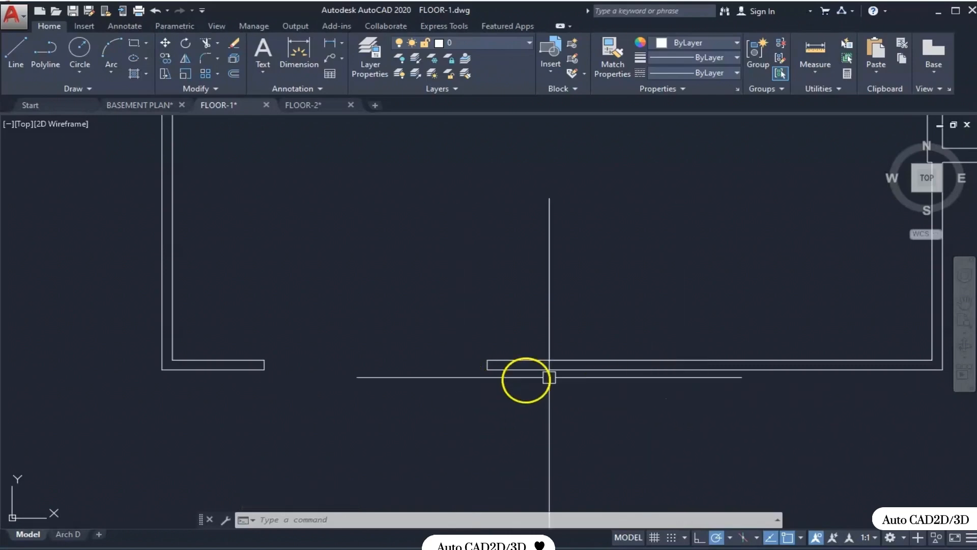
pyautogui.hotkey('ctrl', 'z')
pyautogui.hotkey('ctrl', 'z')
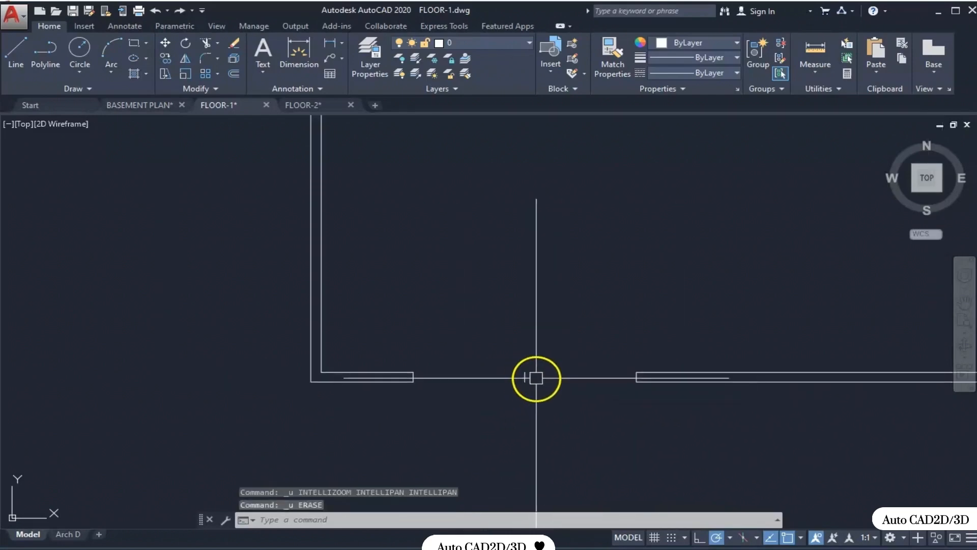
# Offset the first opening's centre line 12'-8" to the right to mark the second opening's centre in the bottom wall.
pyautogui.scroll(2, 529, 382)
pyautogui.write('o')
pyautogui.press('Return')
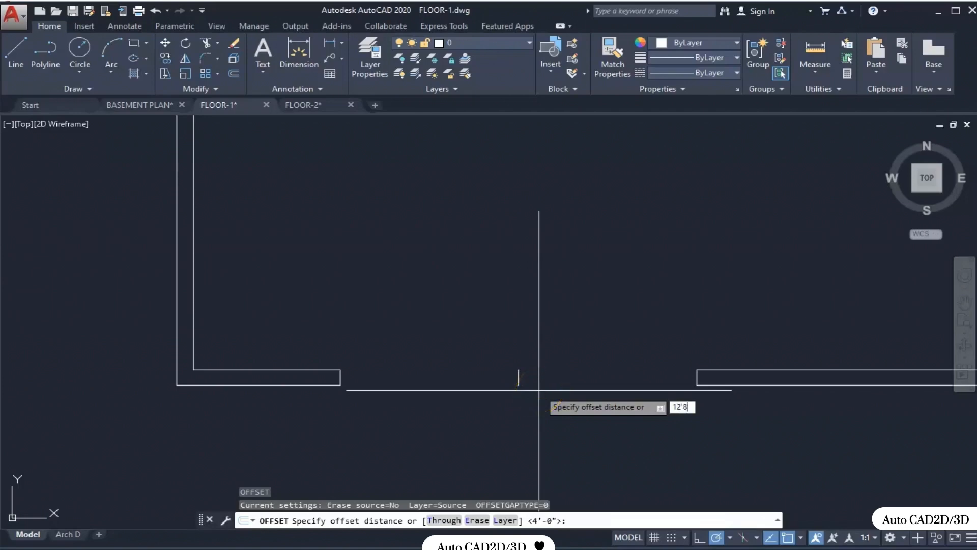
pyautogui.press('Return')
pyautogui.click(521, 388)
pyautogui.scroll(-2, 480, 411)
pyautogui.click(699, 432)
pyautogui.press('Escape')
# Offset the second opening's centre line 4' to both sides in the bottom wall.
pyautogui.moveTo(755, 441); pyautogui.dragTo(558, 434, button='middle')
pyautogui.scroll(4, 687, 402)
pyautogui.write('o')
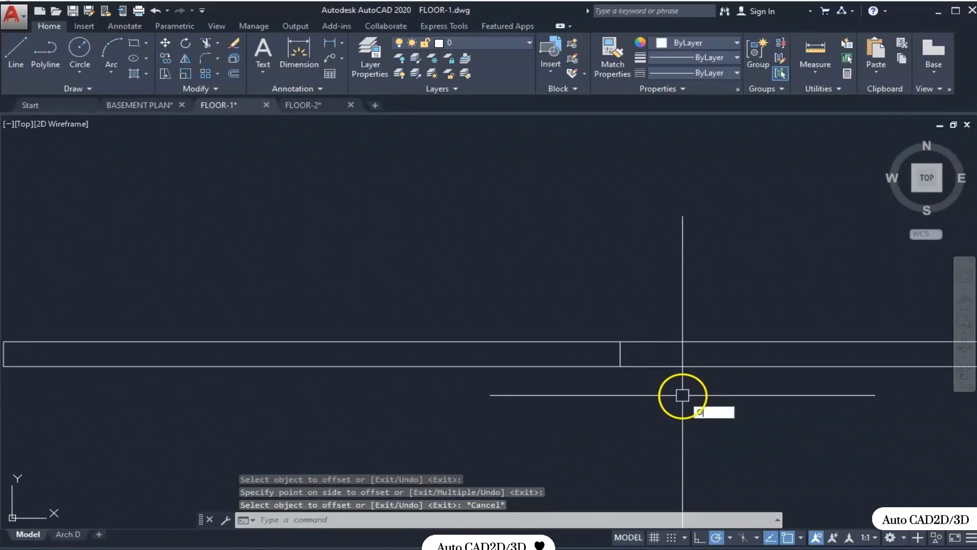
pyautogui.press('Return')
pyautogui.write('4')
pyautogui.press('Return')
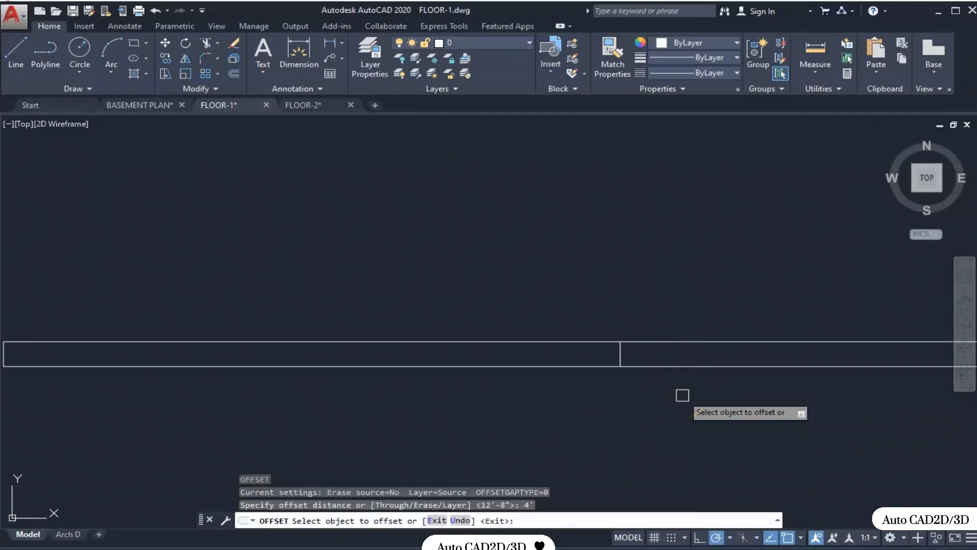
pyautogui.scroll(2, 631, 369)
pyautogui.click(614, 344)
pyautogui.click(548, 349)
pyautogui.click(609, 344)
pyautogui.click(649, 344)
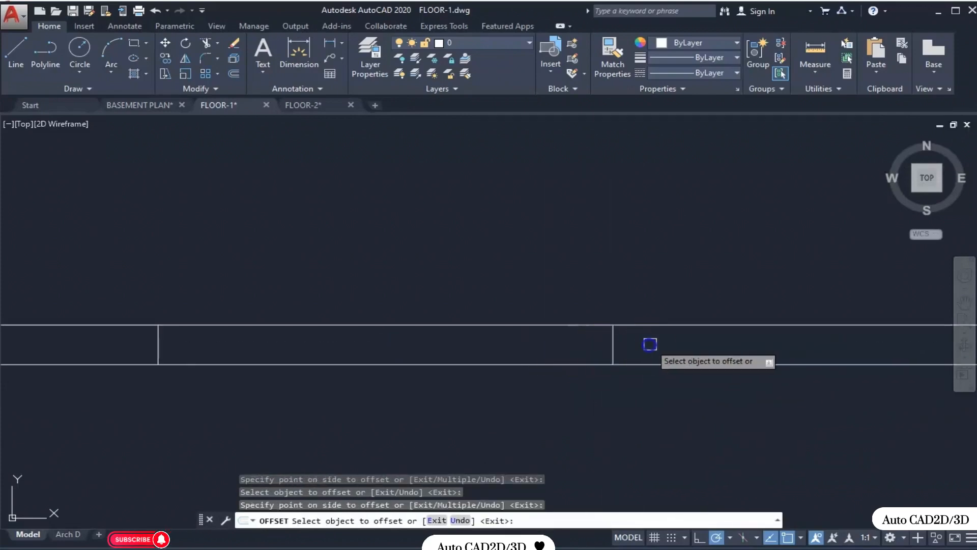
pyautogui.press('Escape')
pyautogui.press('Escape')
# Try to trim the bottom wall at the second opening using all objects as cutting edges, and undo the trim.
pyautogui.write('tr')
pyautogui.press('Return')
pyautogui.press('Return')
pyautogui.click(683, 288)
pyautogui.click(549, 442)
pyautogui.scroll(-5, 548, 442)
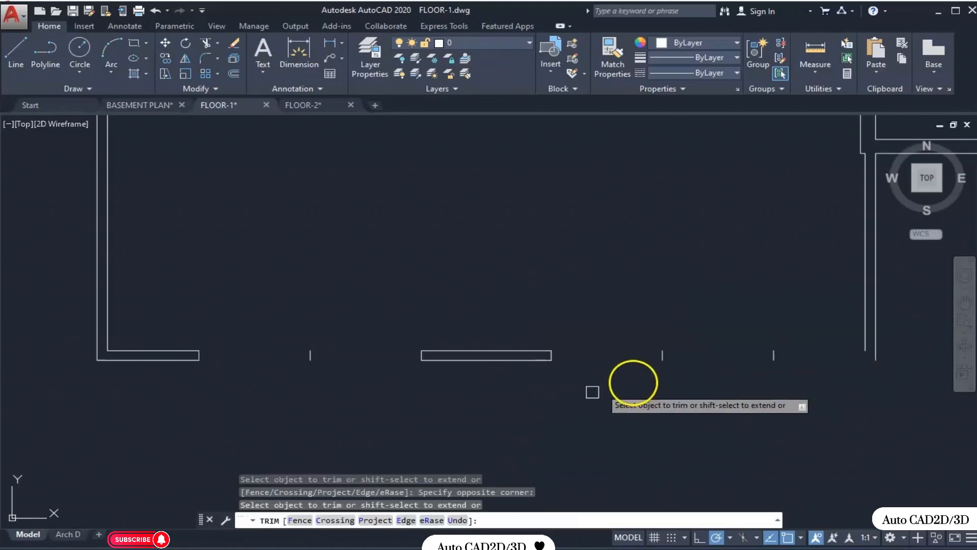
pyautogui.press('Escape')
pyautogui.hotkey('ctrl', 'z')
# Trim both bottom-wall lines of the second opening, using only its two outer jamb lines as cutting edges.
pyautogui.scroll(-5, 606, 362)
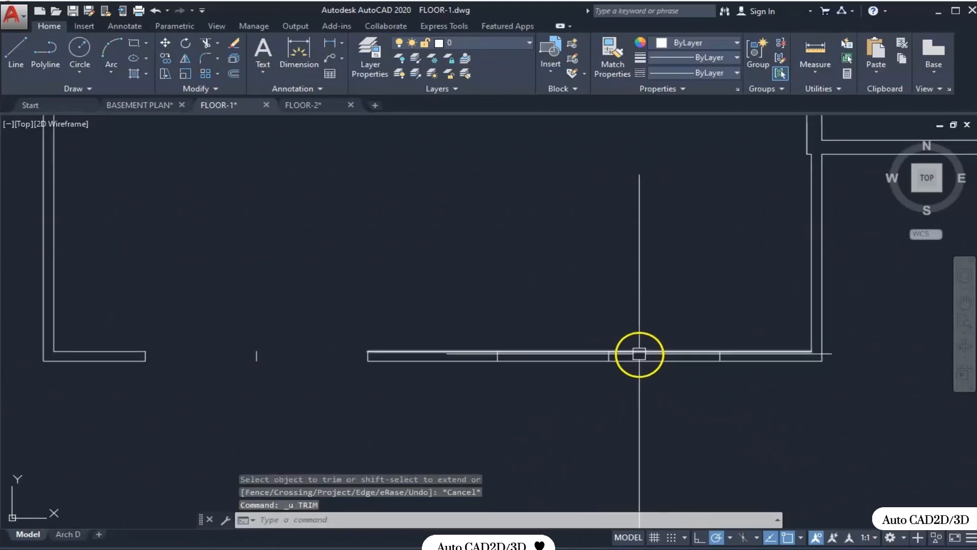
pyautogui.write('TR')
pyautogui.press('Return')
pyautogui.scroll(4, 703, 353)
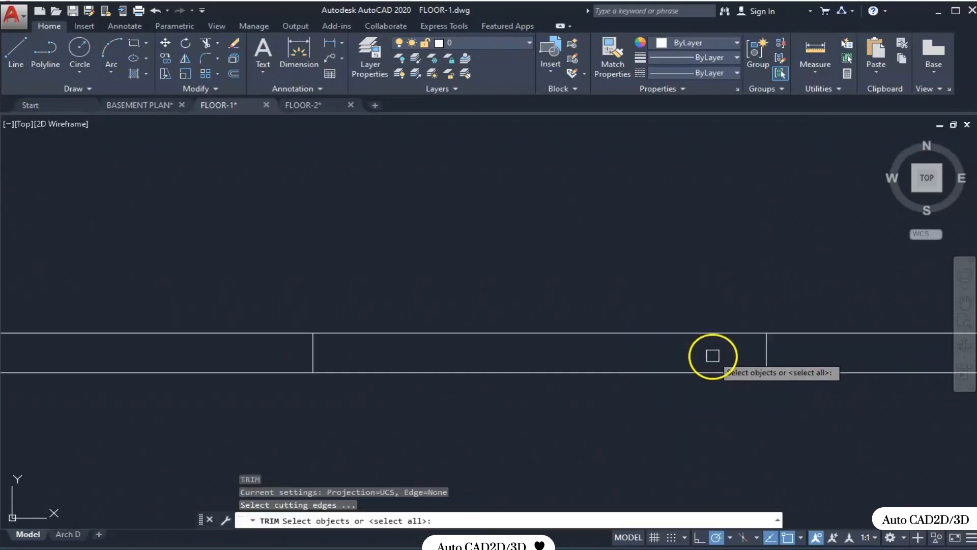
pyautogui.click(766, 353)
pyautogui.scroll(-4, 803, 371)
pyautogui.scroll(3, 530, 371)
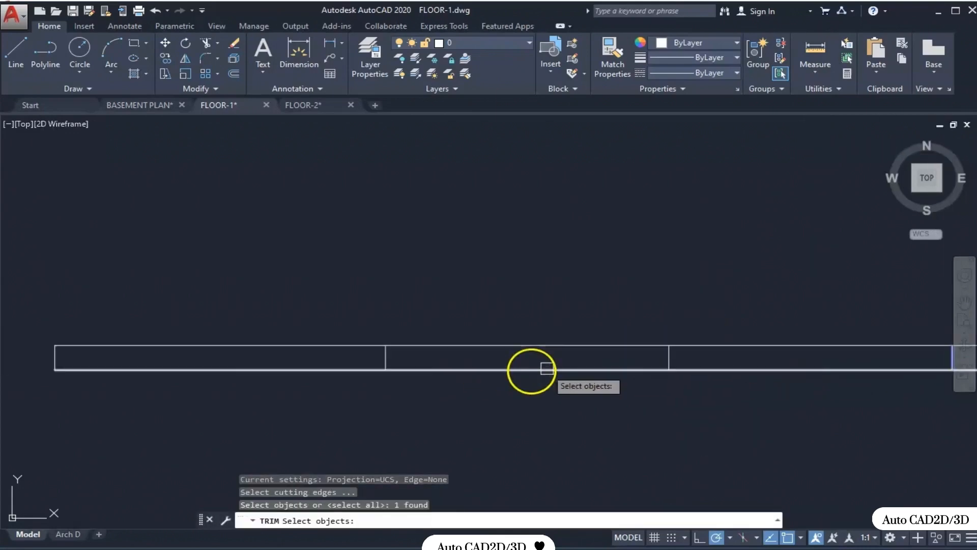
pyautogui.scroll(-3, 504, 360)
pyautogui.click(432, 357)
pyautogui.rightClick(449, 377)
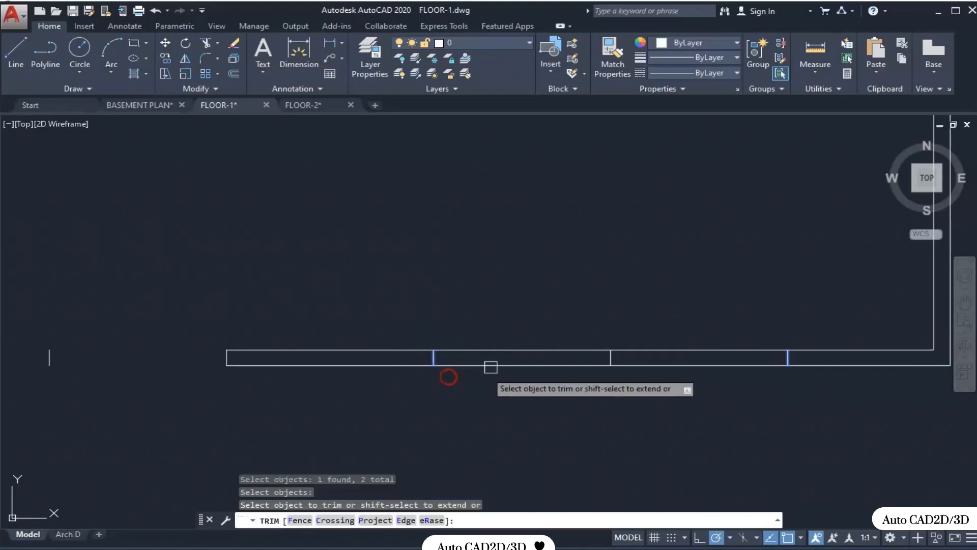
pyautogui.click(508, 330)
pyautogui.click(502, 389)
pyautogui.press('Escape')
# Erase the leftover centre lines of both openings in the large left room's bottom wall.
pyautogui.click(621, 336)
pyautogui.click(556, 414)
pyautogui.press('Delete')
pyautogui.scroll(-2, 715, 368)
pyautogui.click(304, 331)
pyautogui.click(247, 406)
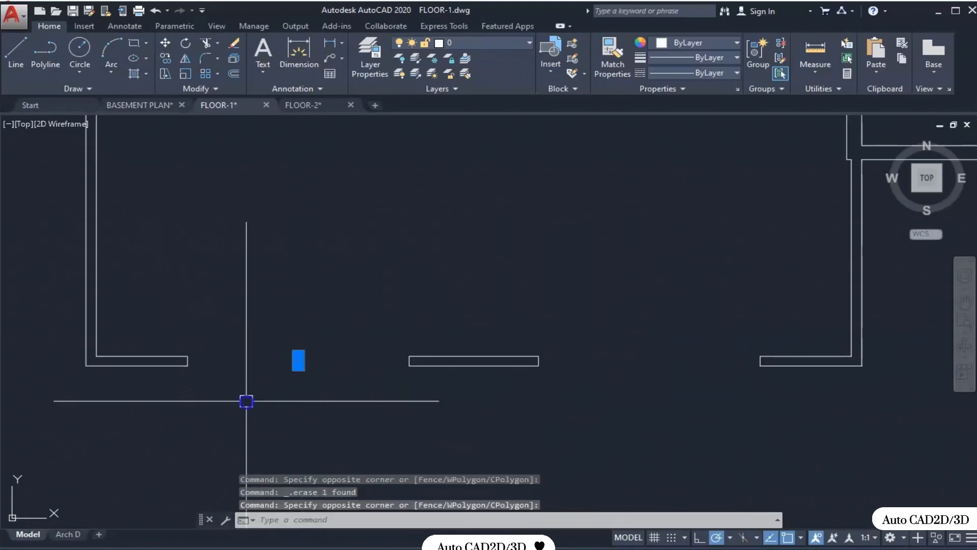
pyautogui.press('Delete')
# Offset the outer line of the large left room's bottom wall 3' upward at the lower-left corner.
pyautogui.scroll(-4, 619, 415)
pyautogui.scroll(5, 427, 382)
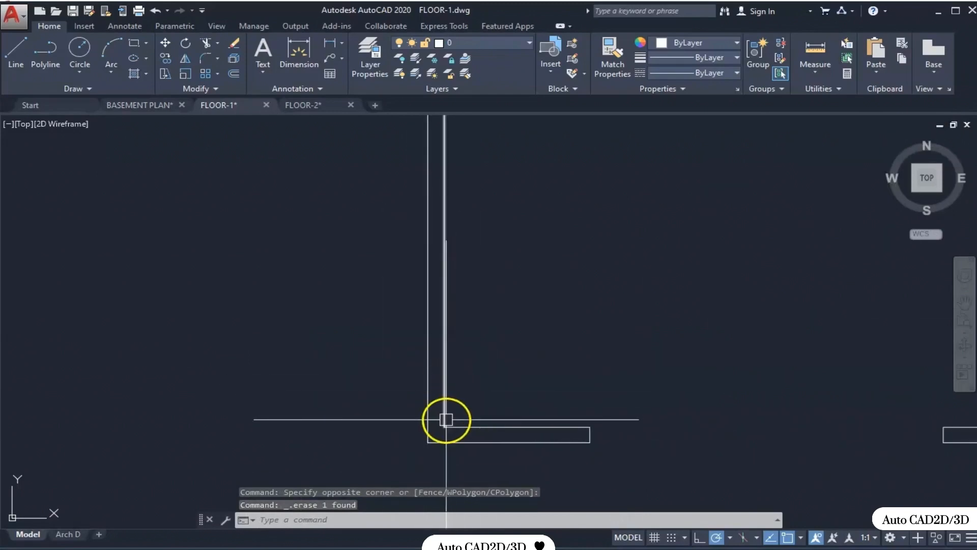
pyautogui.write('o')
pyautogui.press('Return')
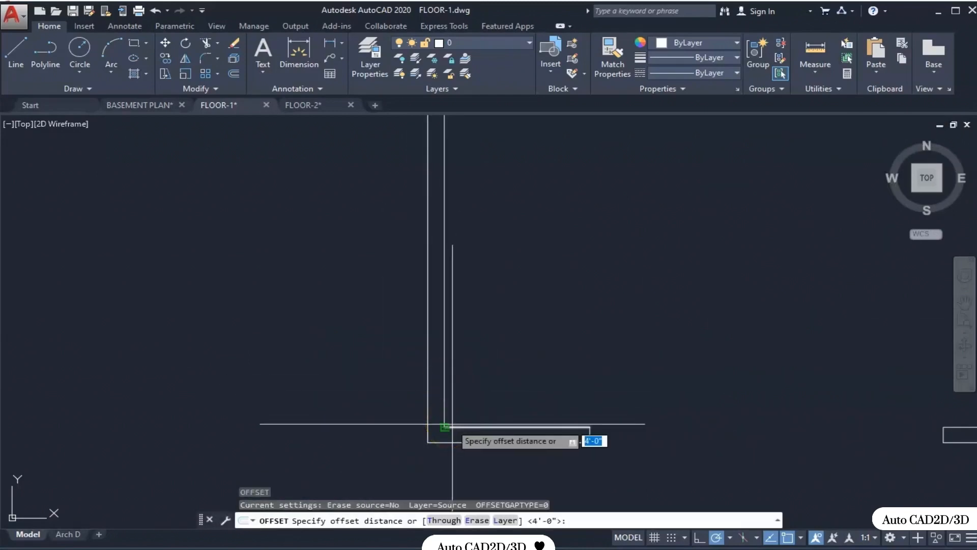
pyautogui.write('3')
pyautogui.press('Return')
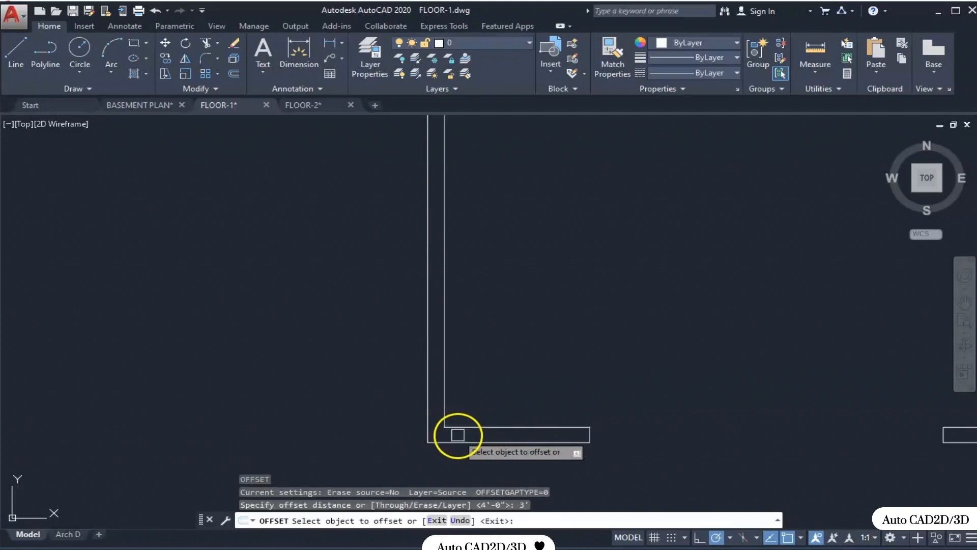
pyautogui.click(455, 440)
pyautogui.click(479, 338)
pyautogui.press('Escape')
pyautogui.press('Escape')
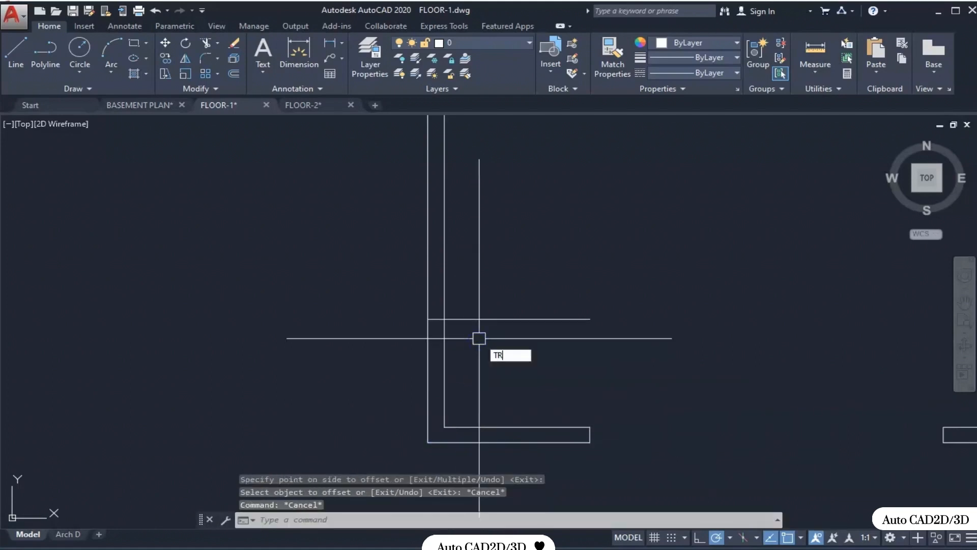
# Trim the offset line beyond the left wall, leaving only the door centre line across the wall.
pyautogui.press('Return')
pyautogui.press('Return')
pyautogui.press('Escape')
# Offset the door centre line in the large left room's left wall 1.5' above and below.
pyautogui.write('O')
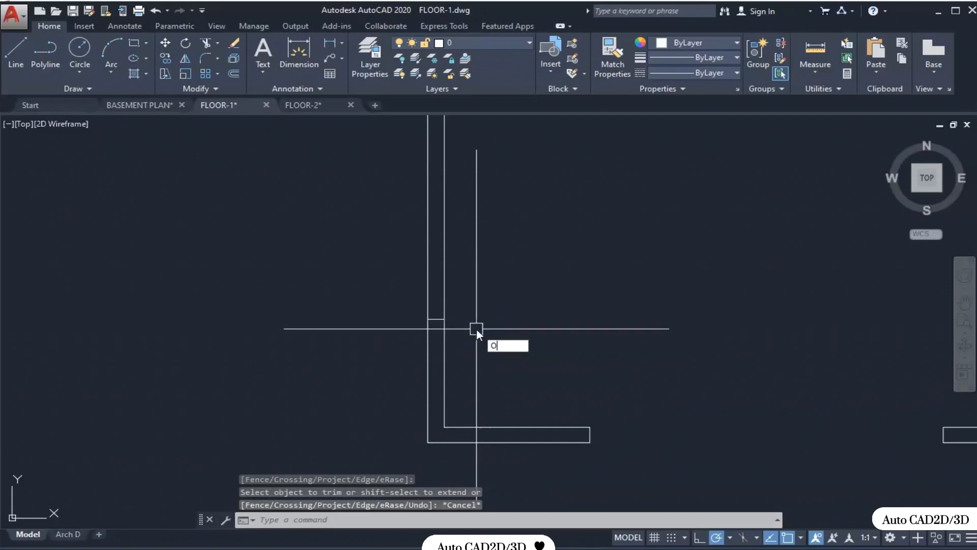
pyautogui.press('Return')
pyautogui.write("1.5'")
pyautogui.press('Return')
pyautogui.scroll(5, 477, 329)
pyautogui.click(381, 317)
pyautogui.click(387, 305)
pyautogui.click(389, 318)
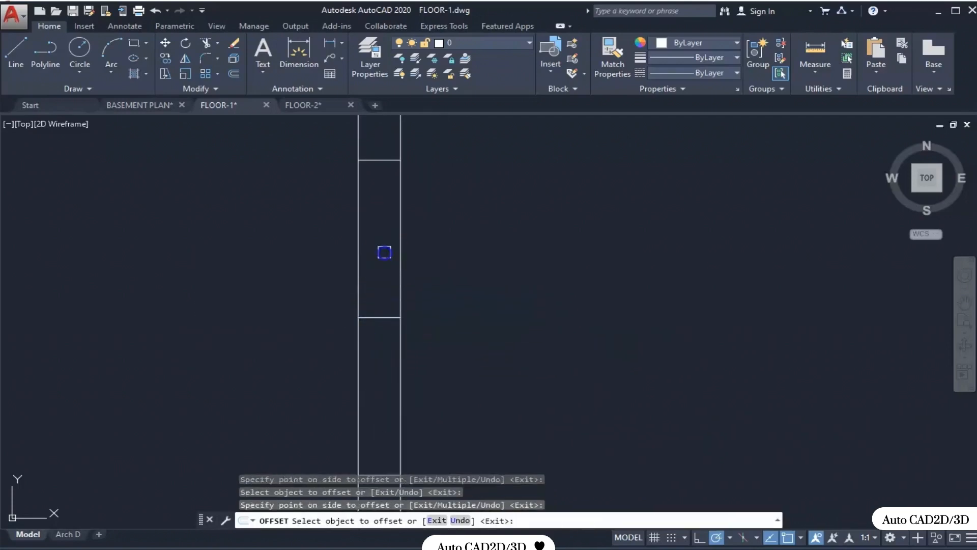
pyautogui.click(384, 252)
pyautogui.press('Escape')
pyautogui.press('Escape')
# Trim both lines of the left wall between the jambs and erase the leftover centre line.
pyautogui.scroll(-4, 442, 296)
pyautogui.press('Return')
pyautogui.press('Return')
pyautogui.click(452, 284)
pyautogui.click(383, 329)
pyautogui.press('Escape')
pyautogui.click(436, 293)
pyautogui.click(387, 311)
pyautogui.press('Delete')
pyautogui.scroll(-10, 423, 333)
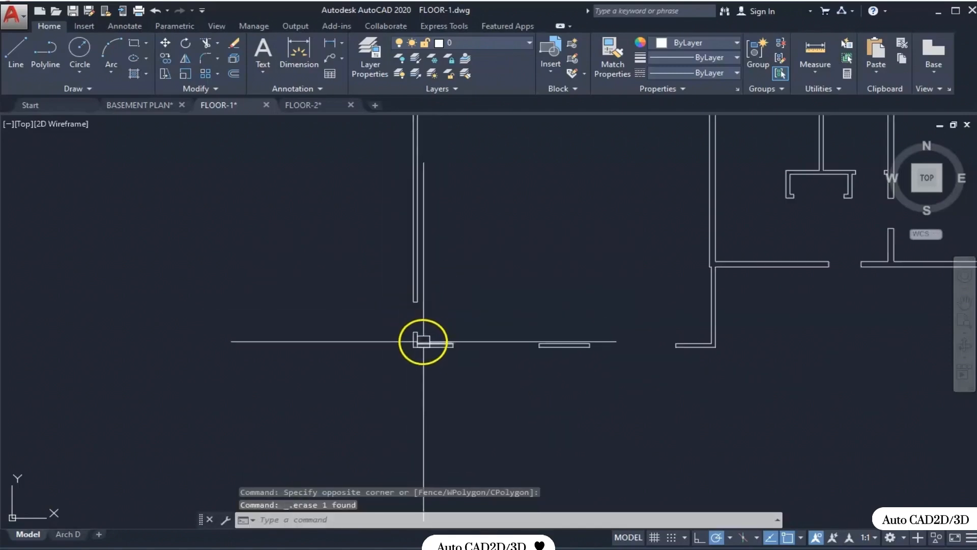
pyautogui.moveTo(450, 329); pyautogui.dragTo(435, 334, button='middle')
pyautogui.scroll(2, 436, 335)
pyautogui.moveTo(537, 335); pyautogui.dragTo(486, 364, button='middle')
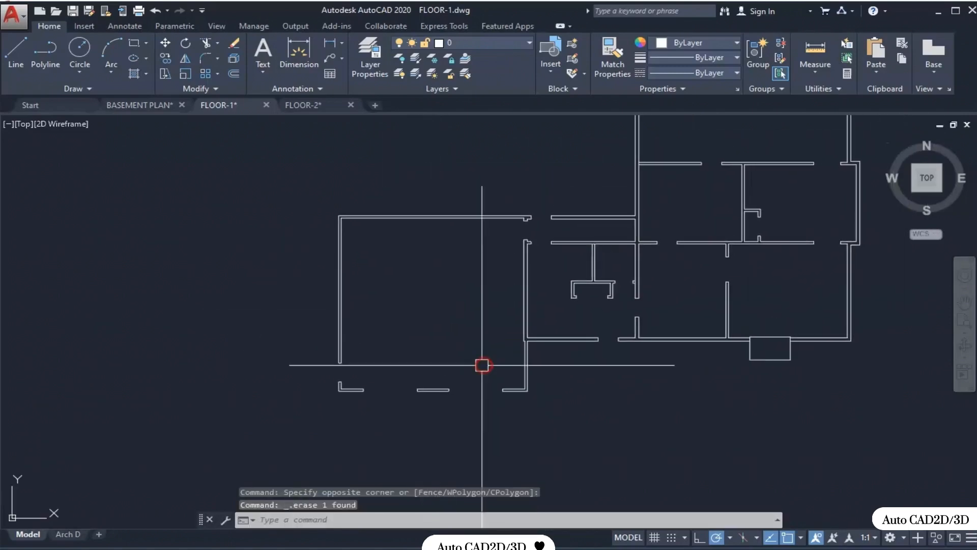
pyautogui.moveTo(598, 366); pyautogui.dragTo(533, 421, button='middle')
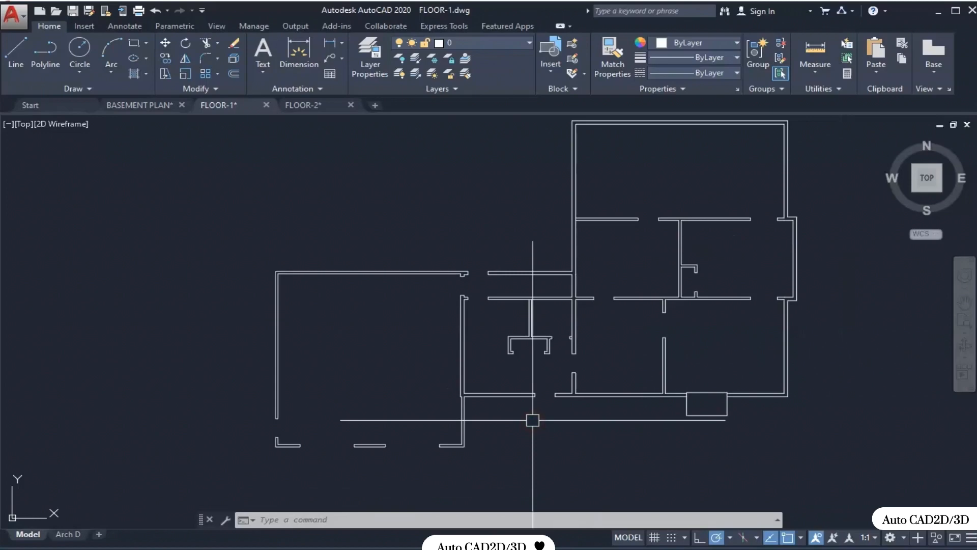
pyautogui.click(569, 413)
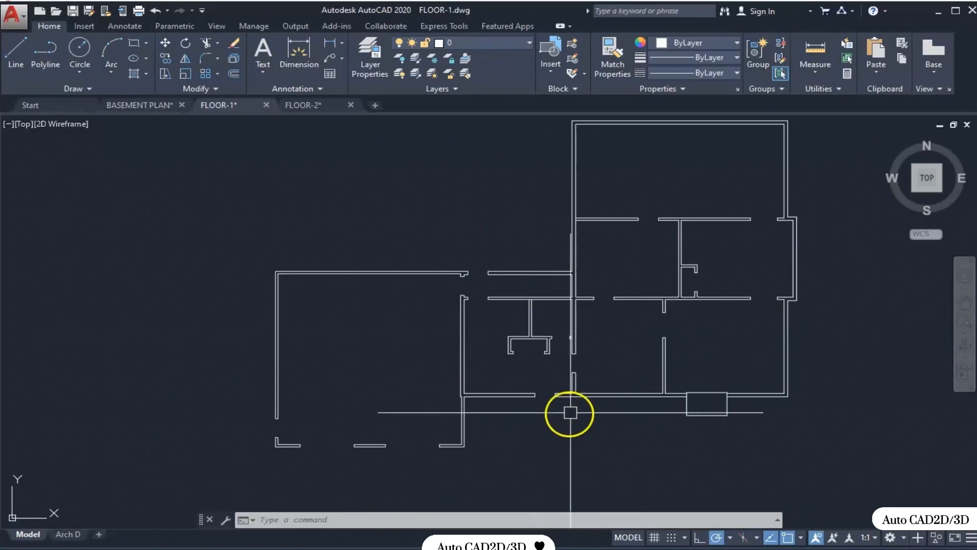